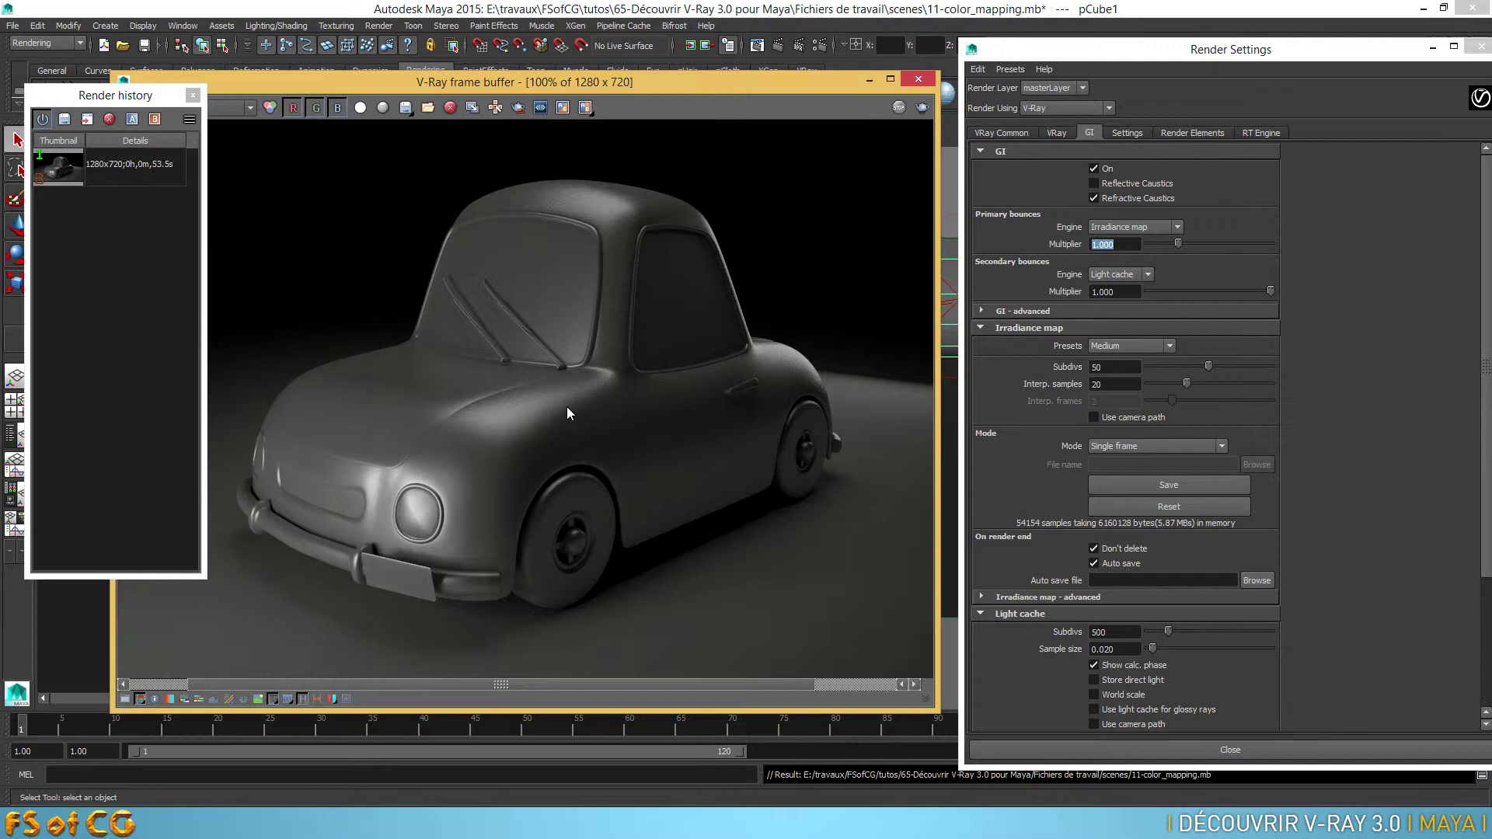
Step: Review the Color mapping type, multiplier and gamma settings in the V-Ray render settings
click(1055, 133)
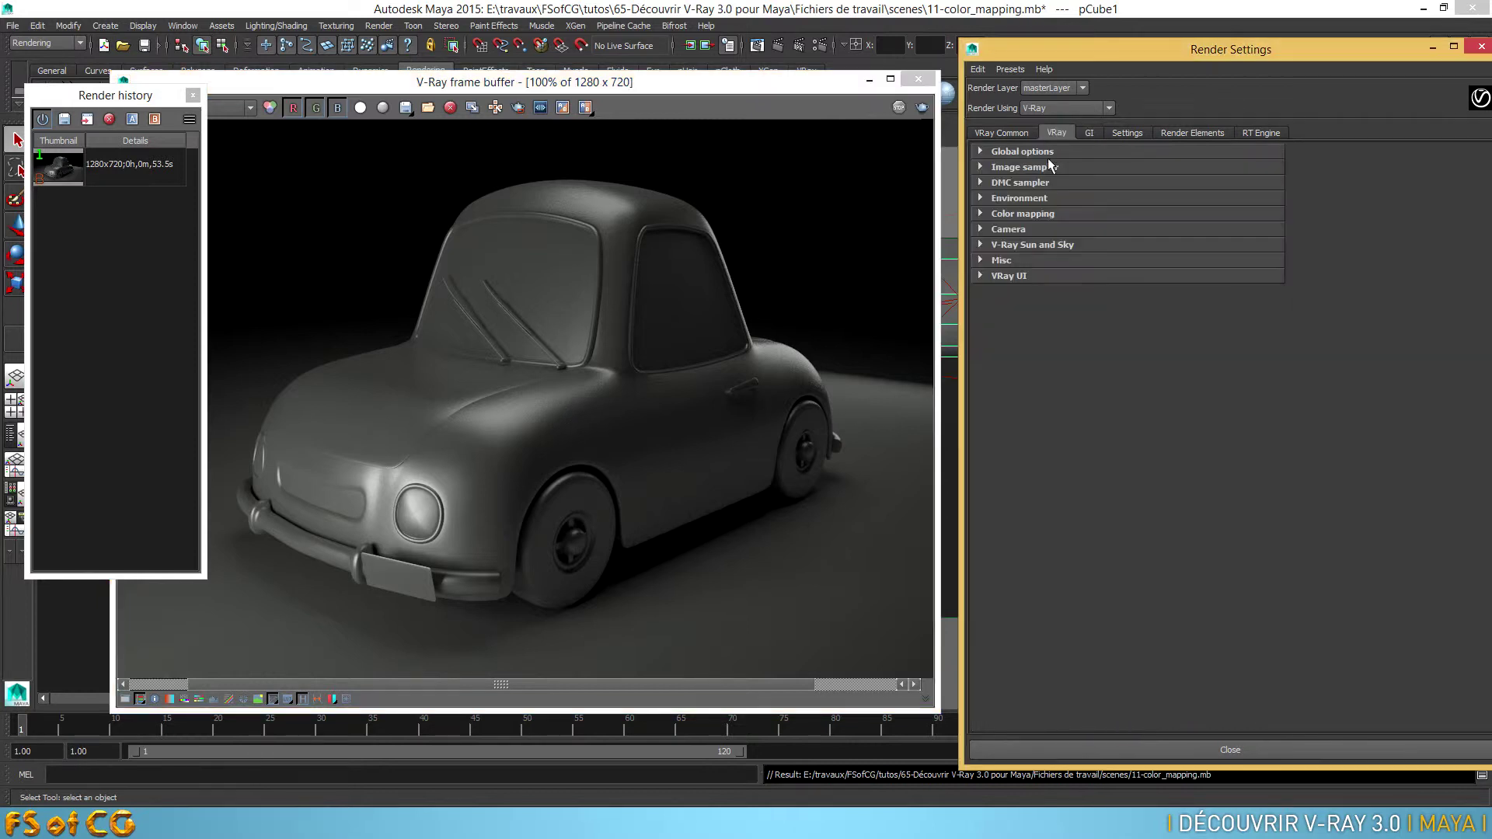
click(980, 213)
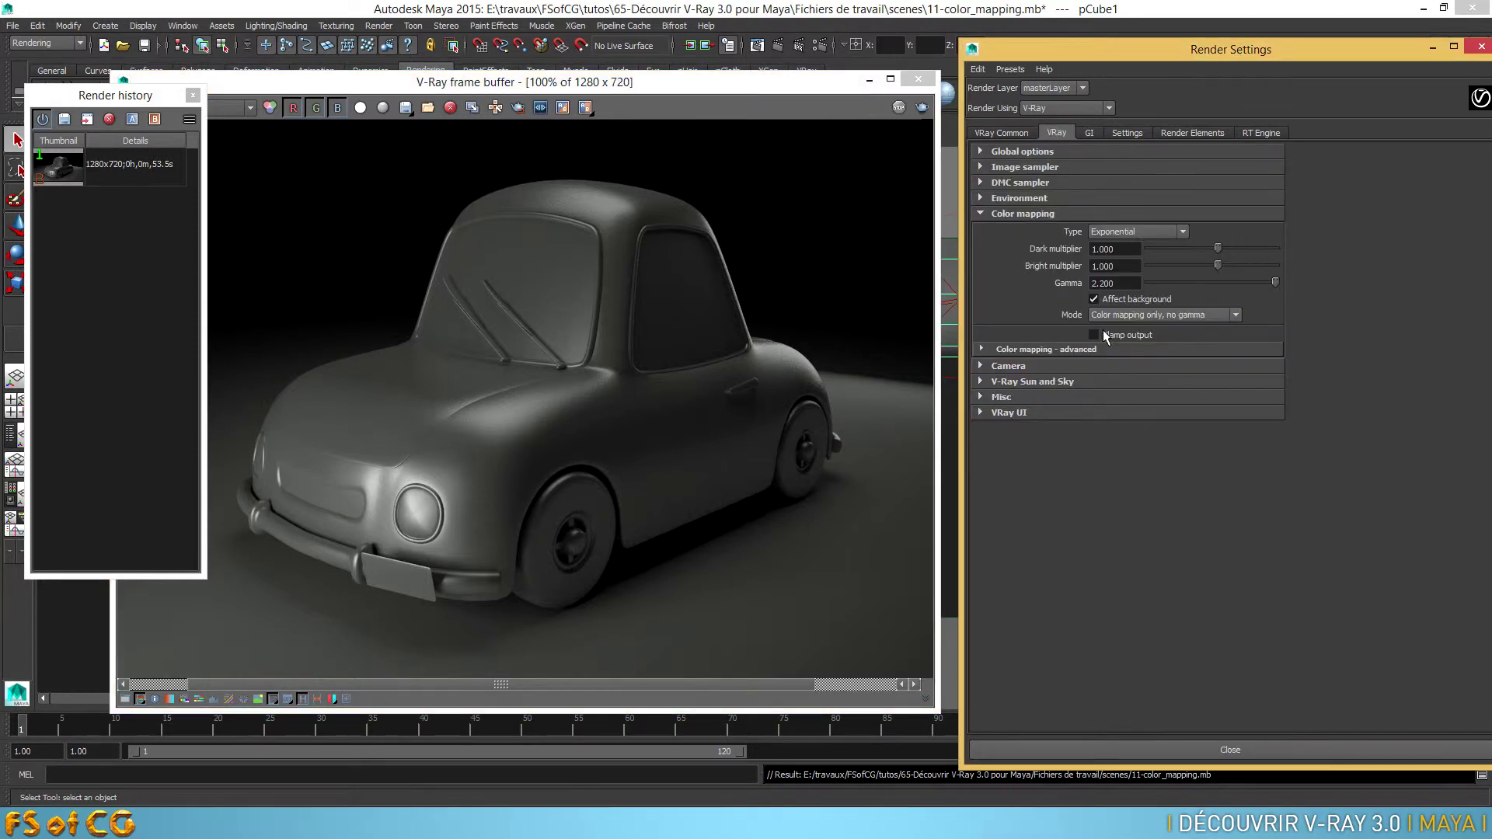
drag(1115, 249, 1052, 242)
key(Tab)
click(981, 214)
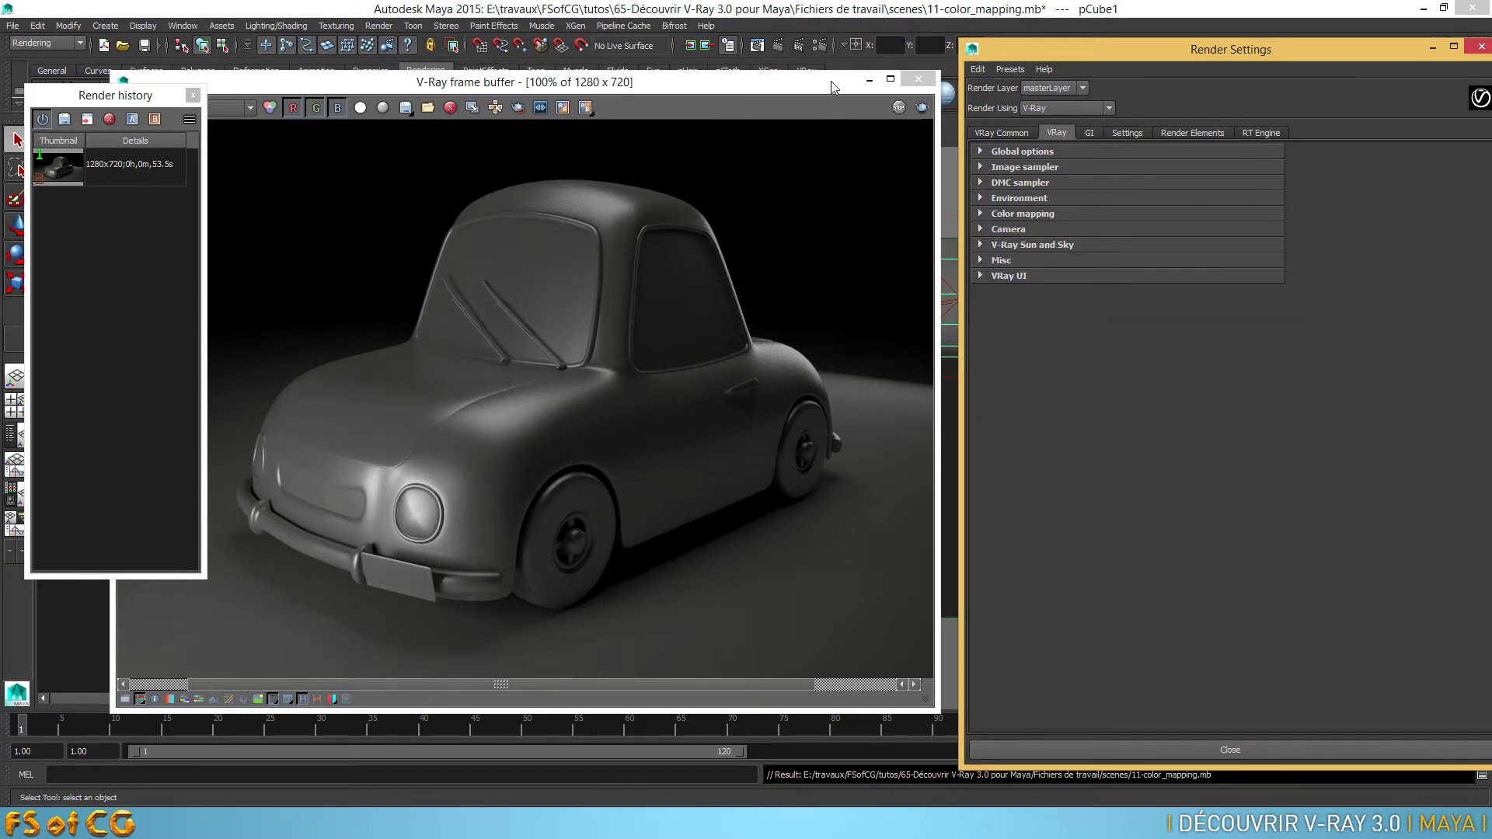
Step: Close the frame buffer and render settings, and open the perspective camera's Extra VRay Attributes down to its exposure parameters
drag(834, 87, 840, 137)
click(930, 130)
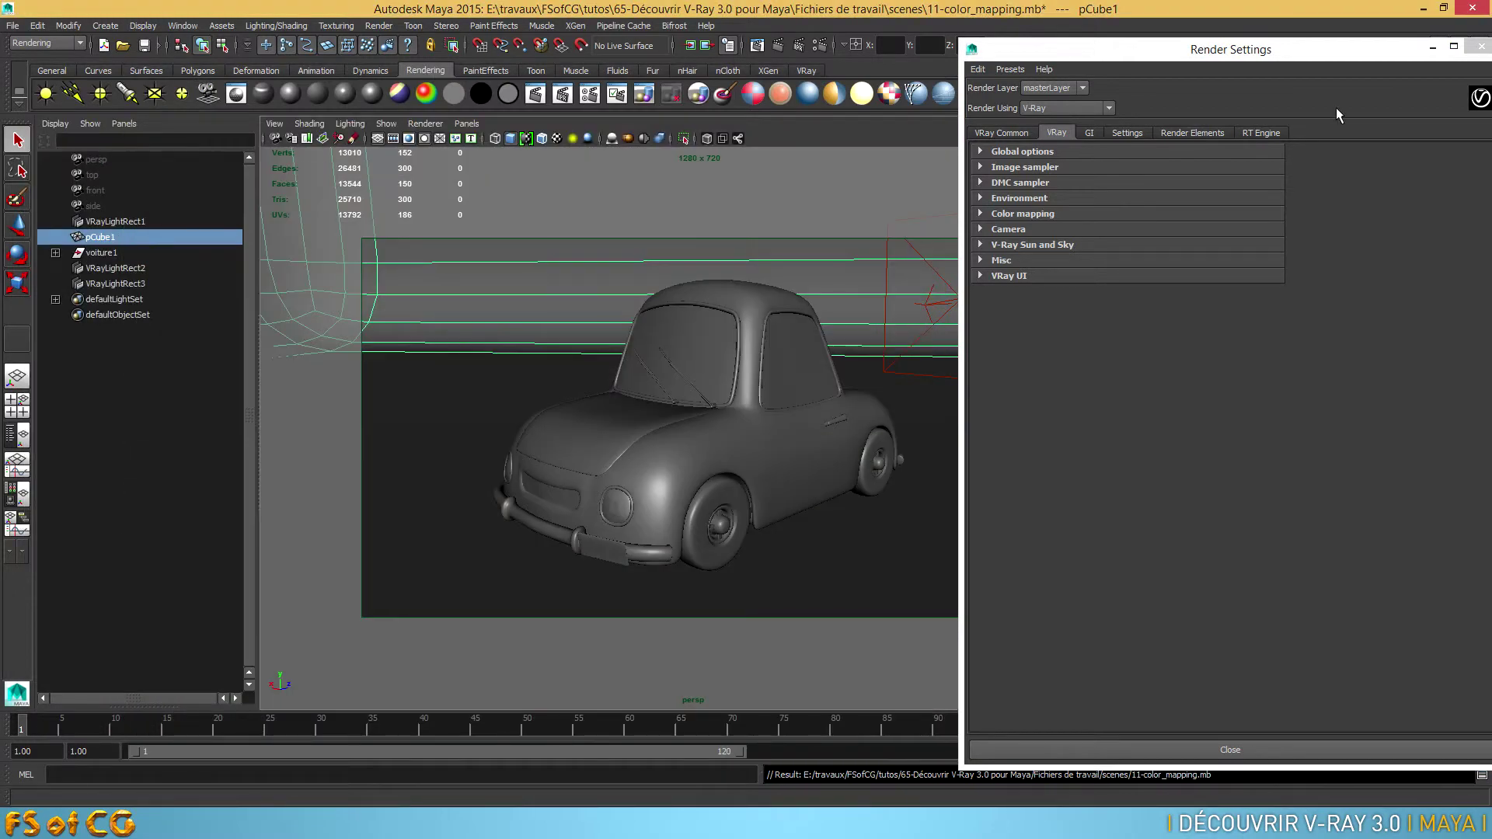
click(1481, 47)
click(275, 124)
click(307, 146)
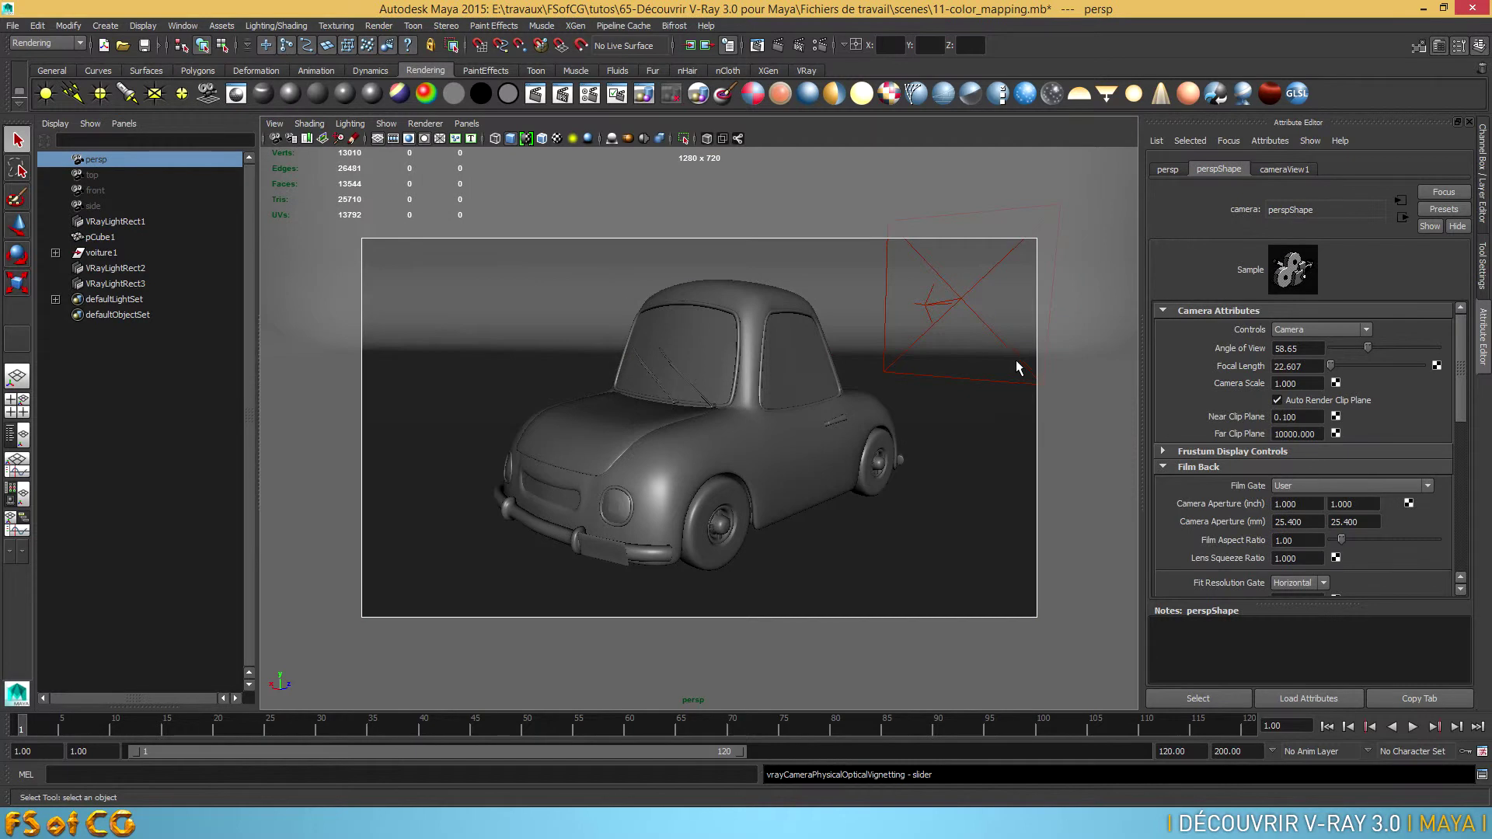
drag(1467, 347, 1478, 554)
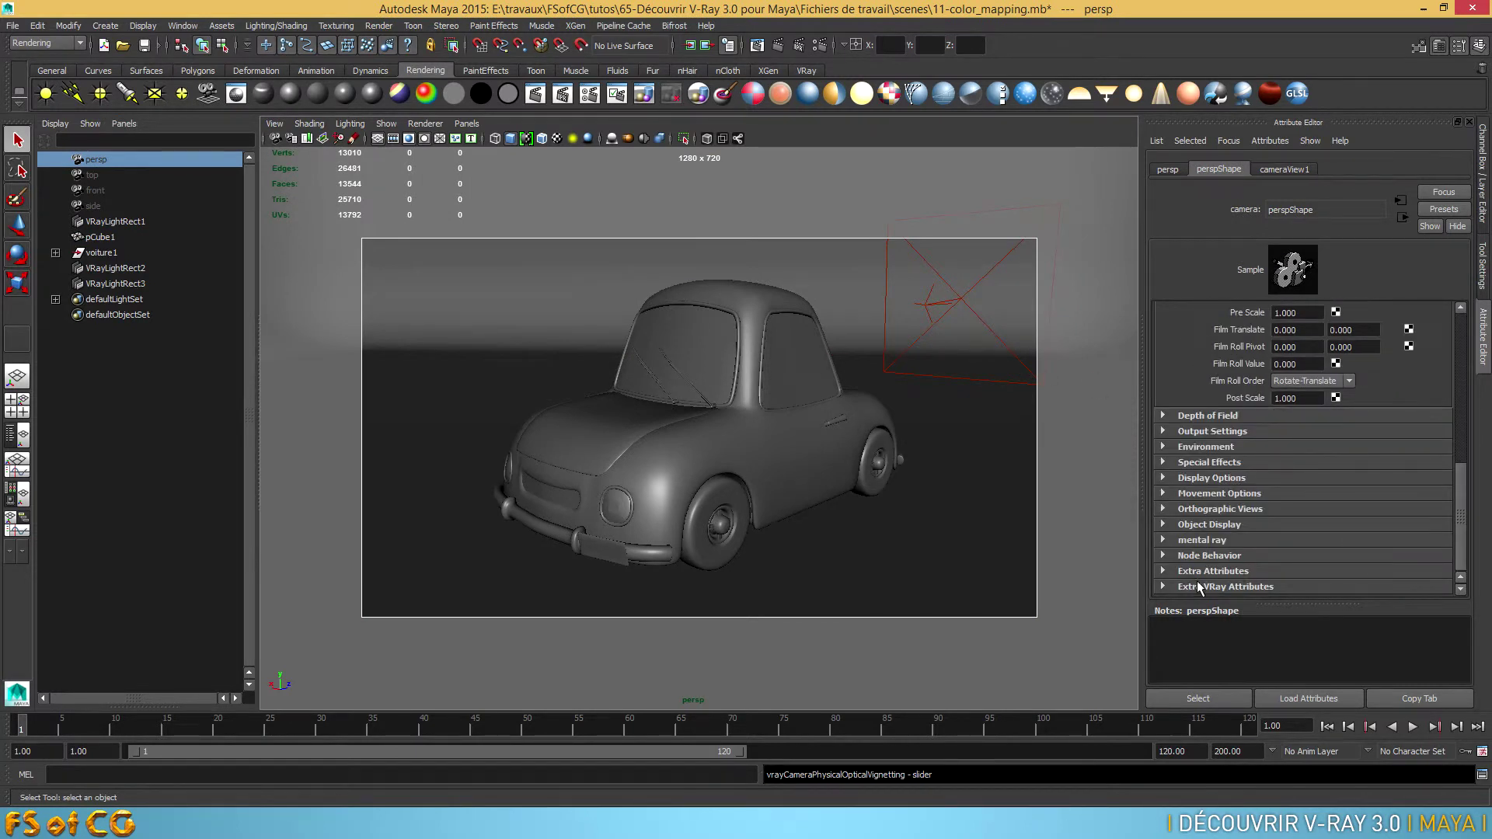
click(1163, 586)
drag(1464, 435, 1467, 457)
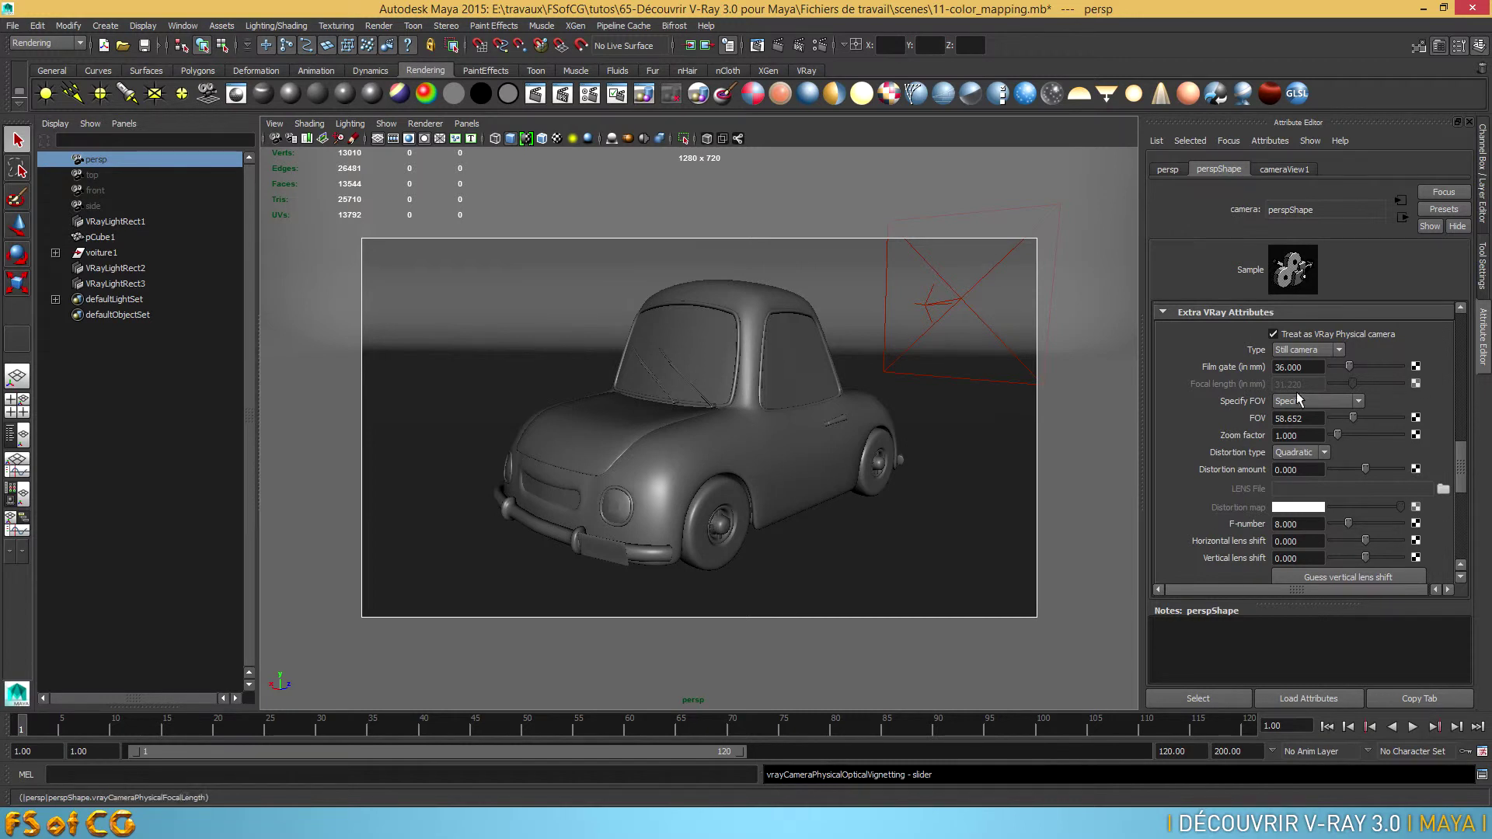
drag(1464, 464, 1465, 487)
Step: Set the V-Ray physical camera's F-number to 4 and render the current frame
click(1296, 404)
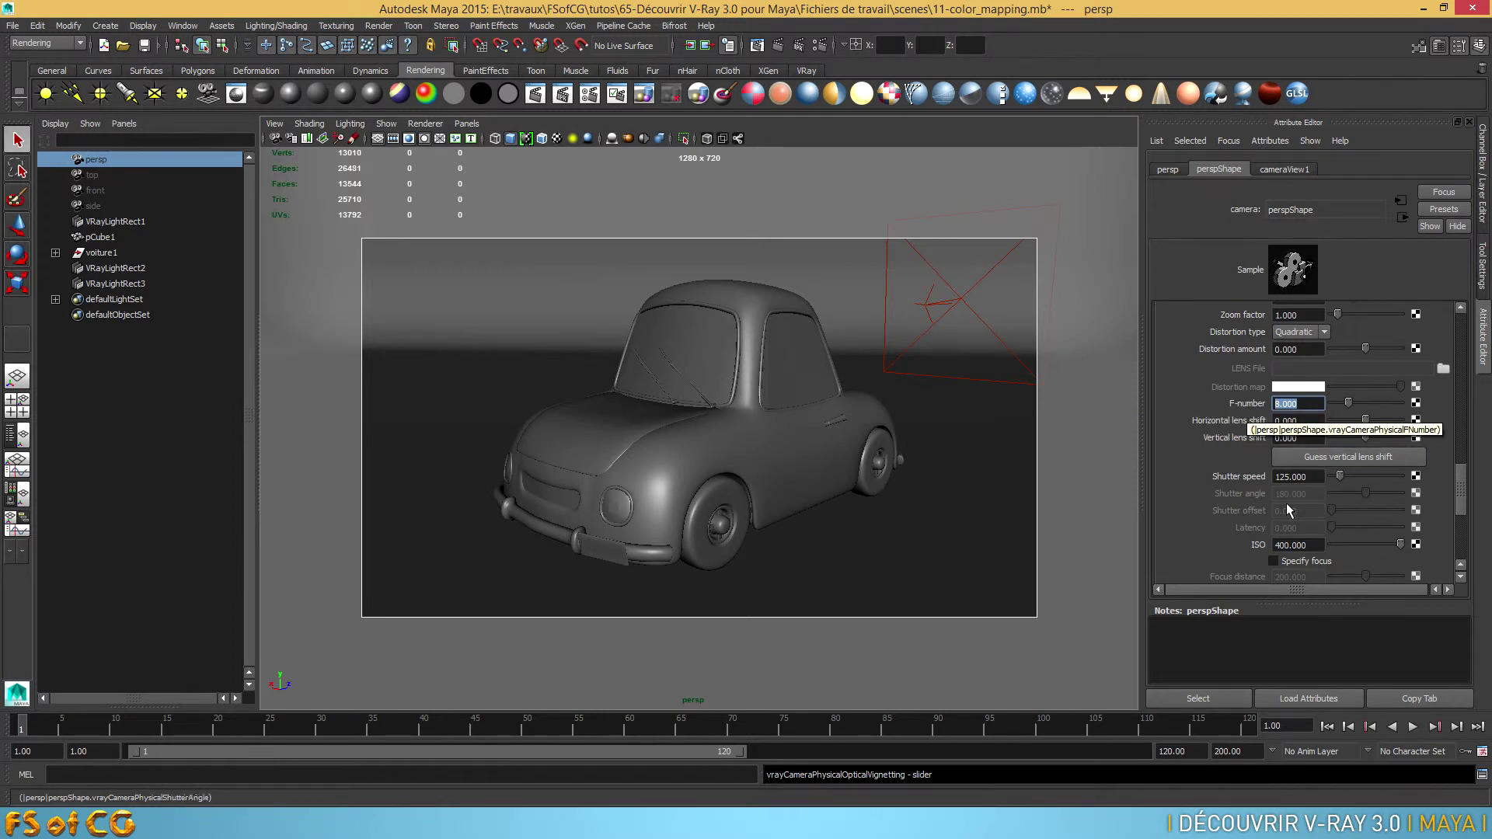
drag(1309, 477, 1268, 481)
key(Tab)
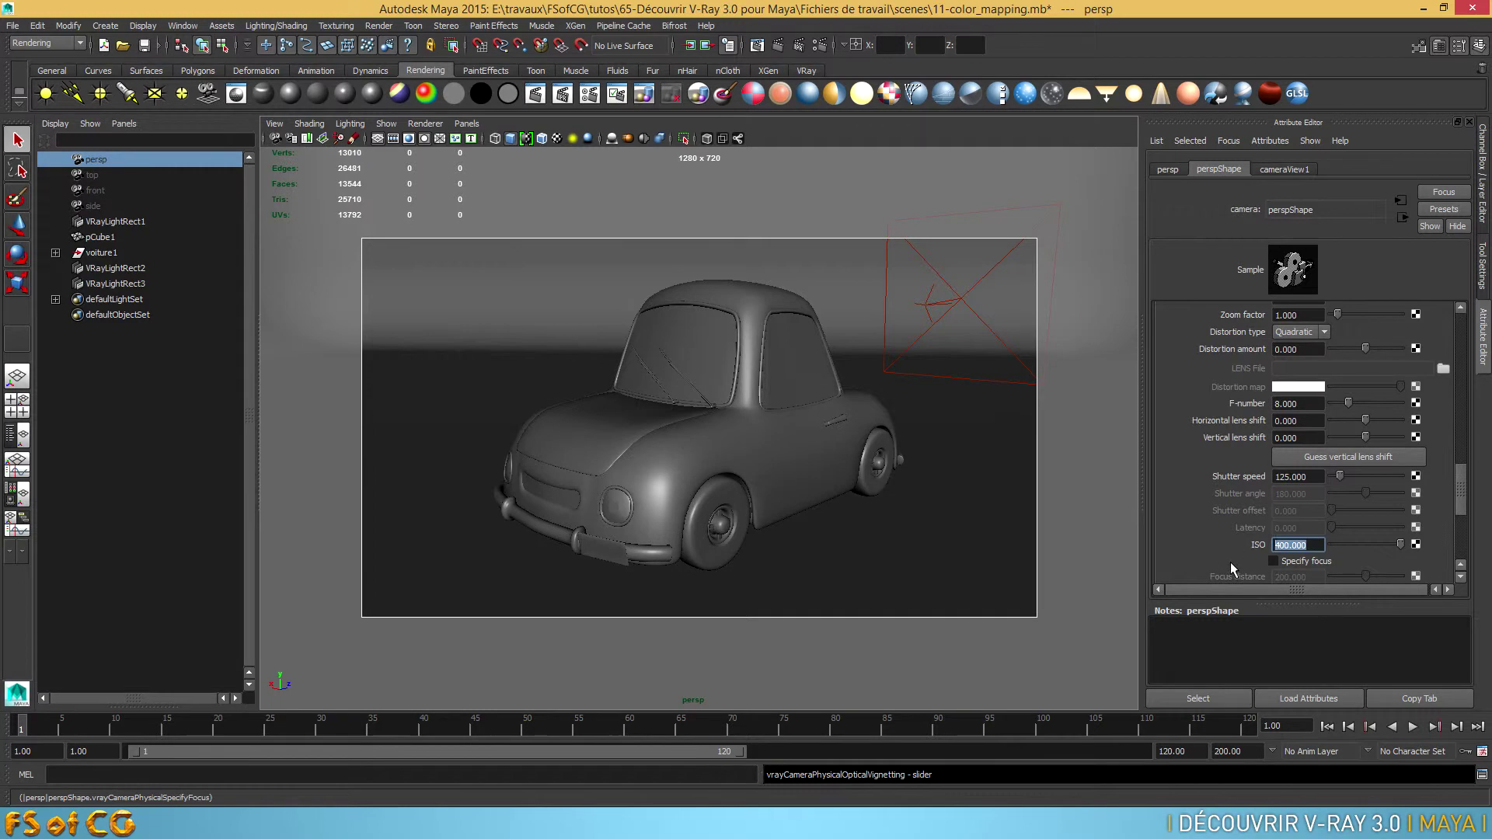
click(1305, 403)
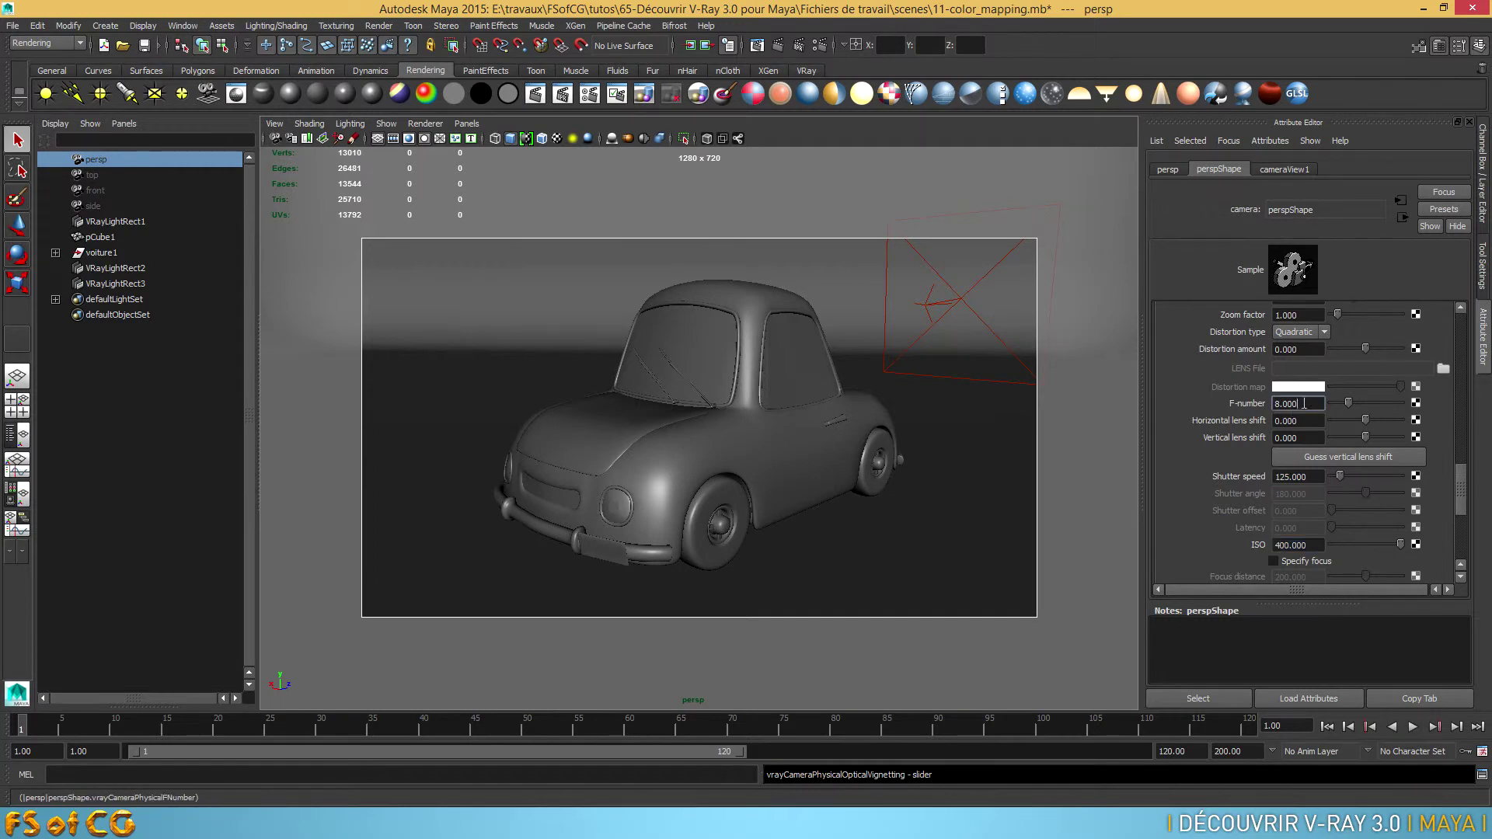
text(4)
key(Return)
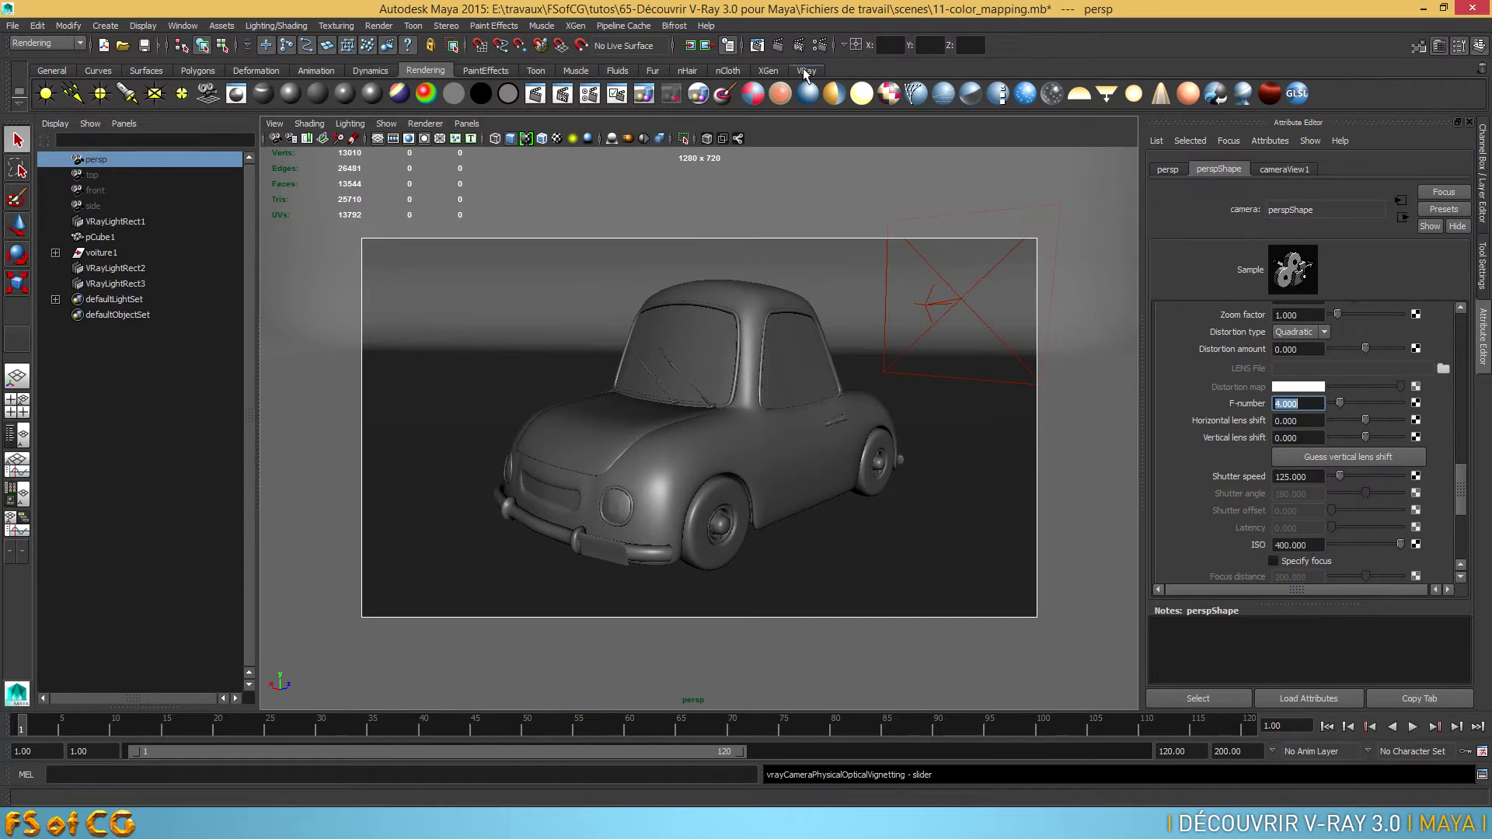
click(779, 44)
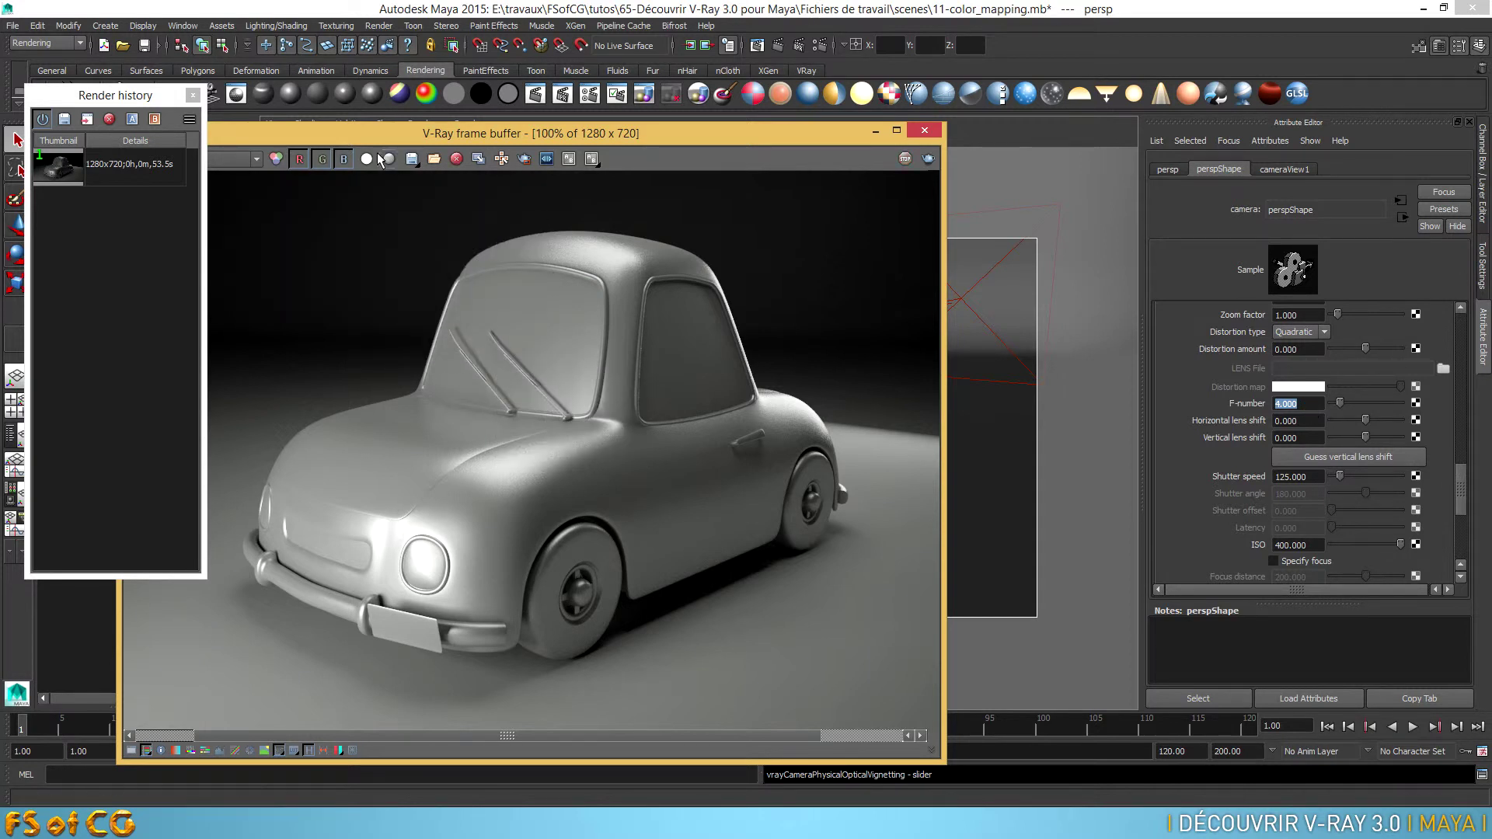
Step: Save the new render to the render history and set it as image A against the older render as B
click(62, 120)
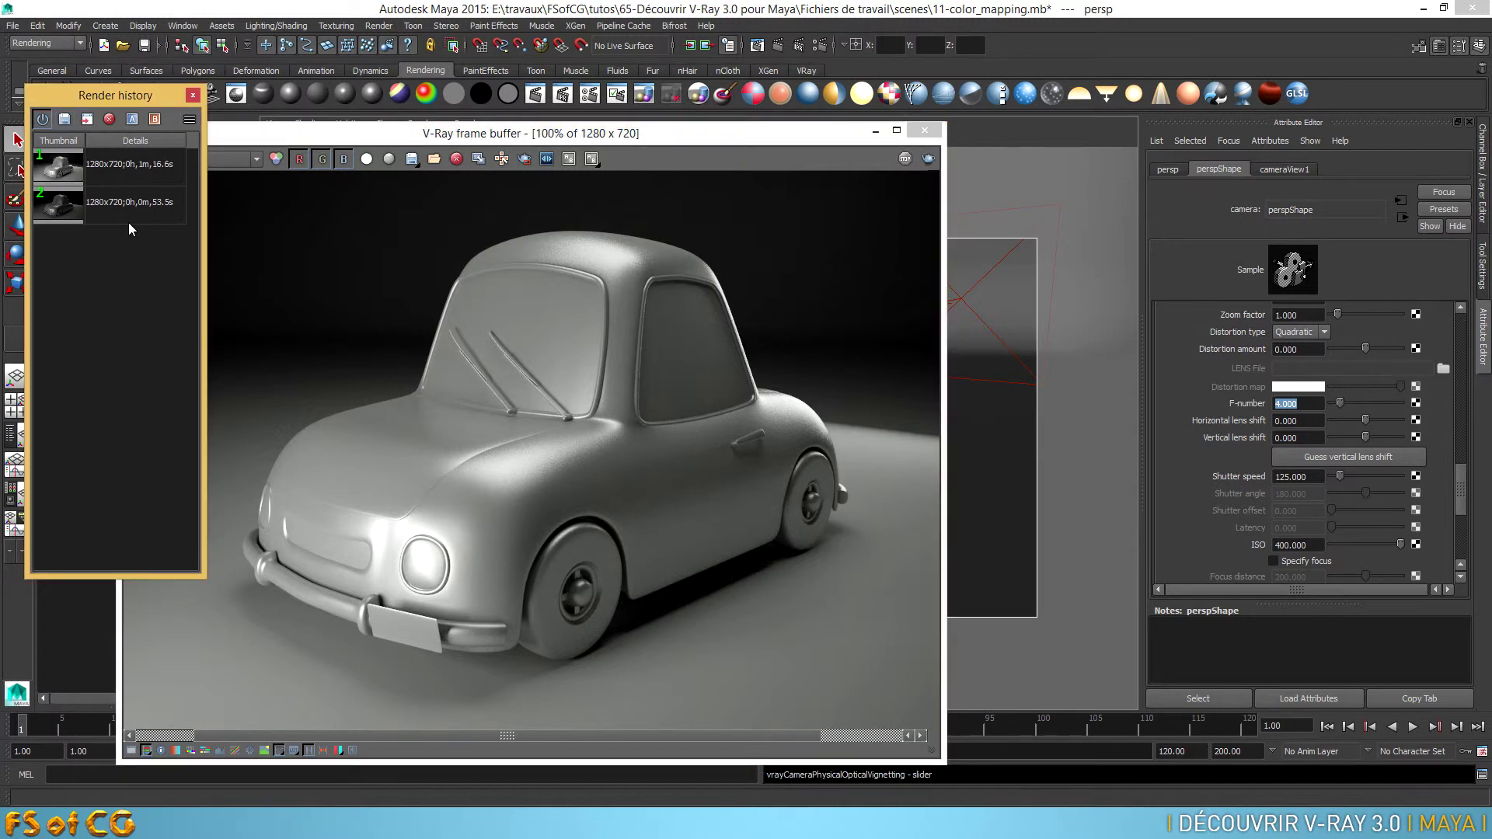
click(126, 206)
click(155, 120)
click(136, 170)
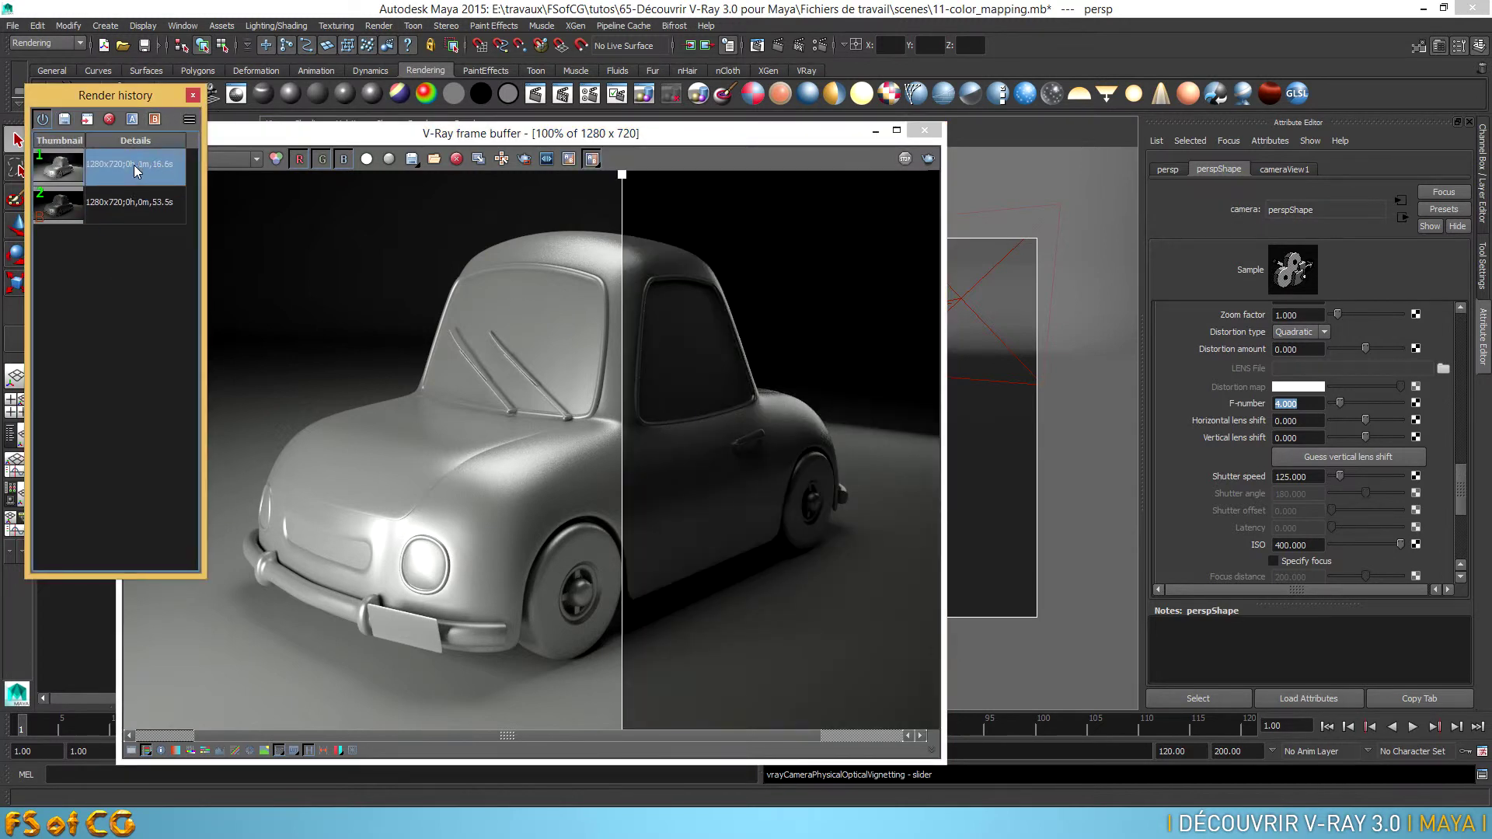
click(131, 119)
Step: Sweep the comparison divider across the car to compare both exposures, and turn off the A/B comparison
drag(626, 181, 876, 293)
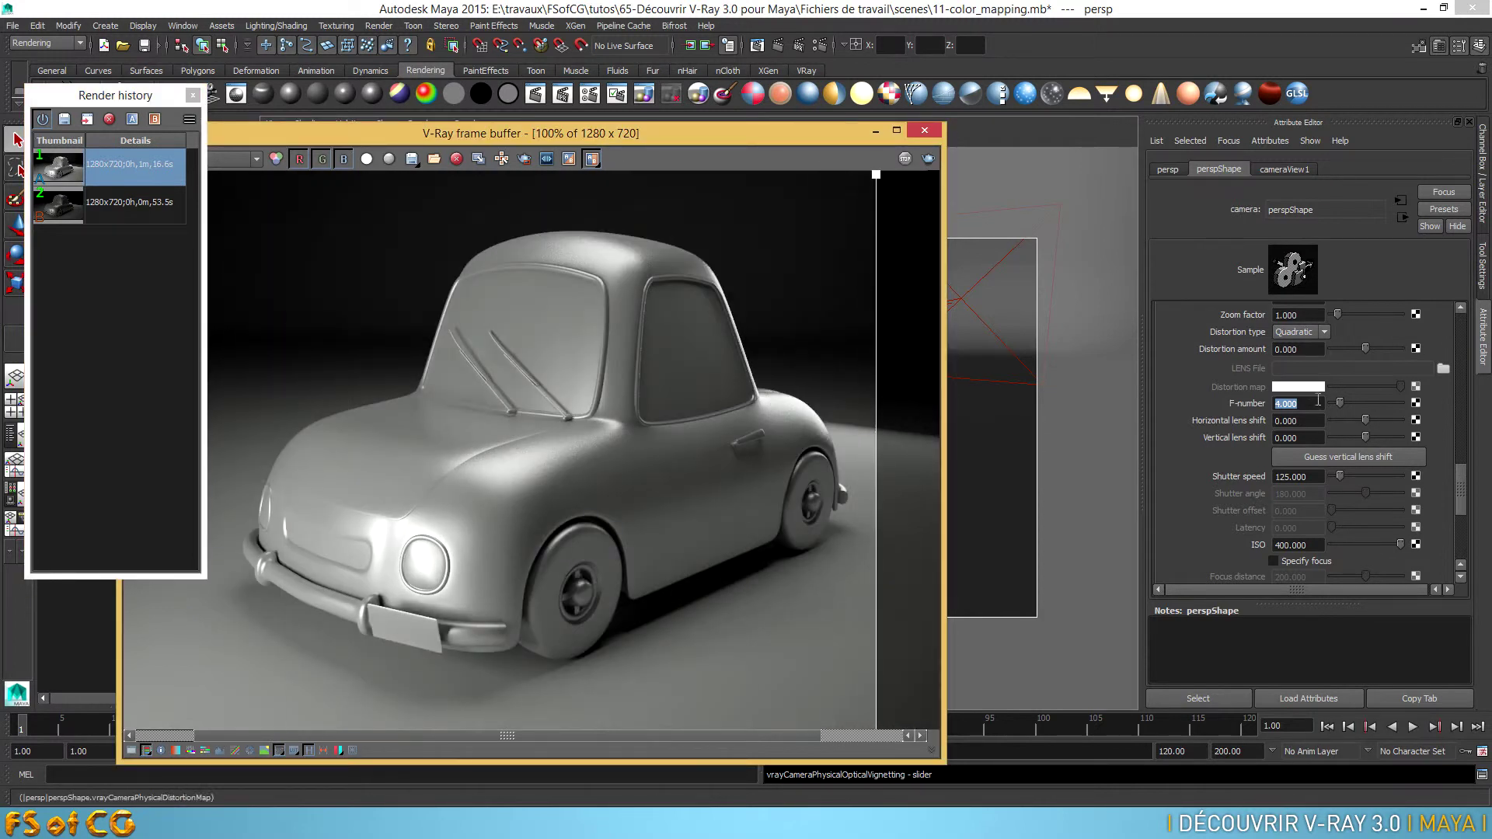
click(1298, 403)
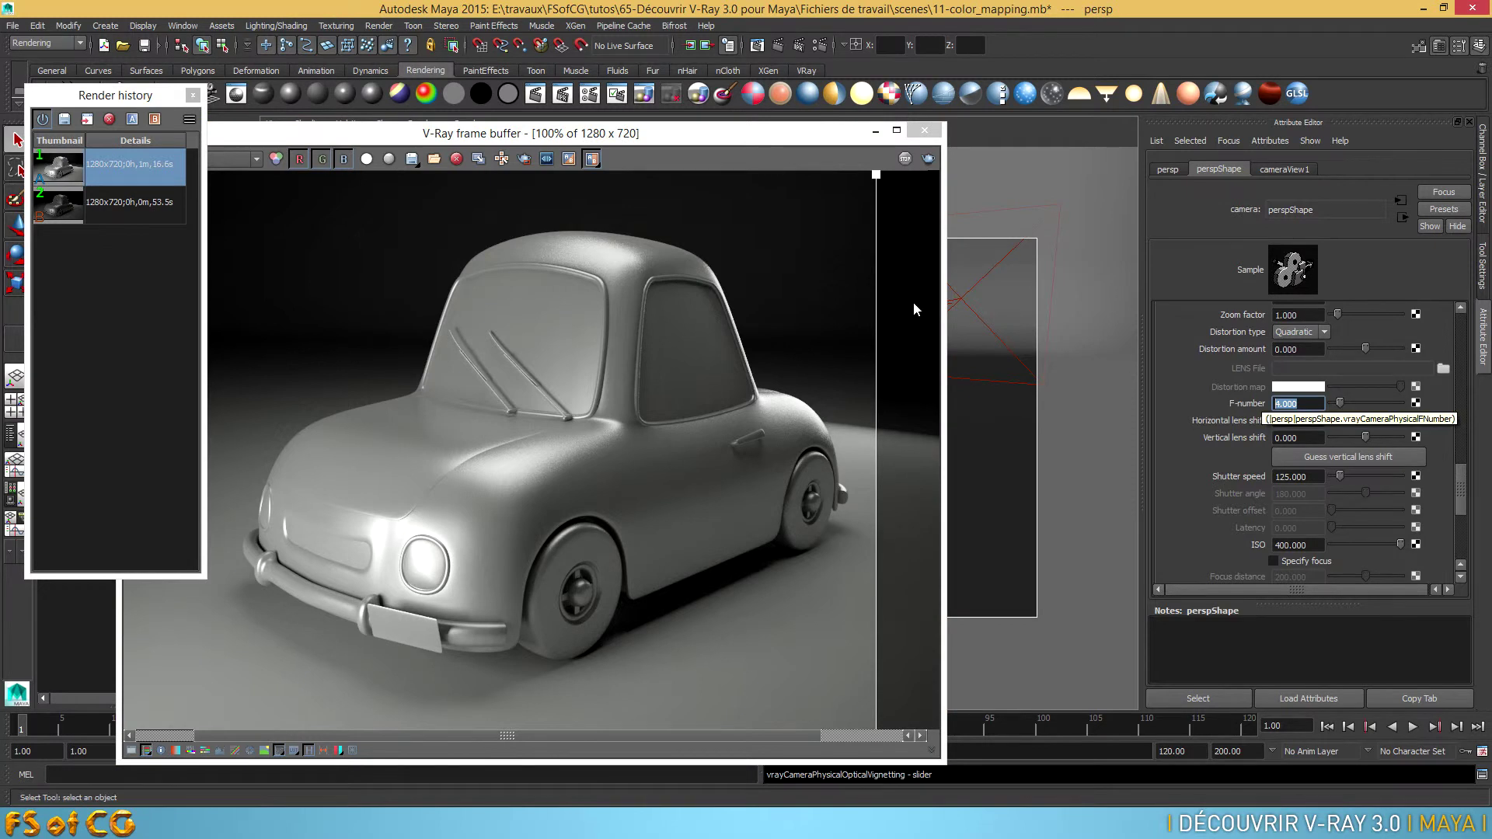
drag(866, 185, 669, 349)
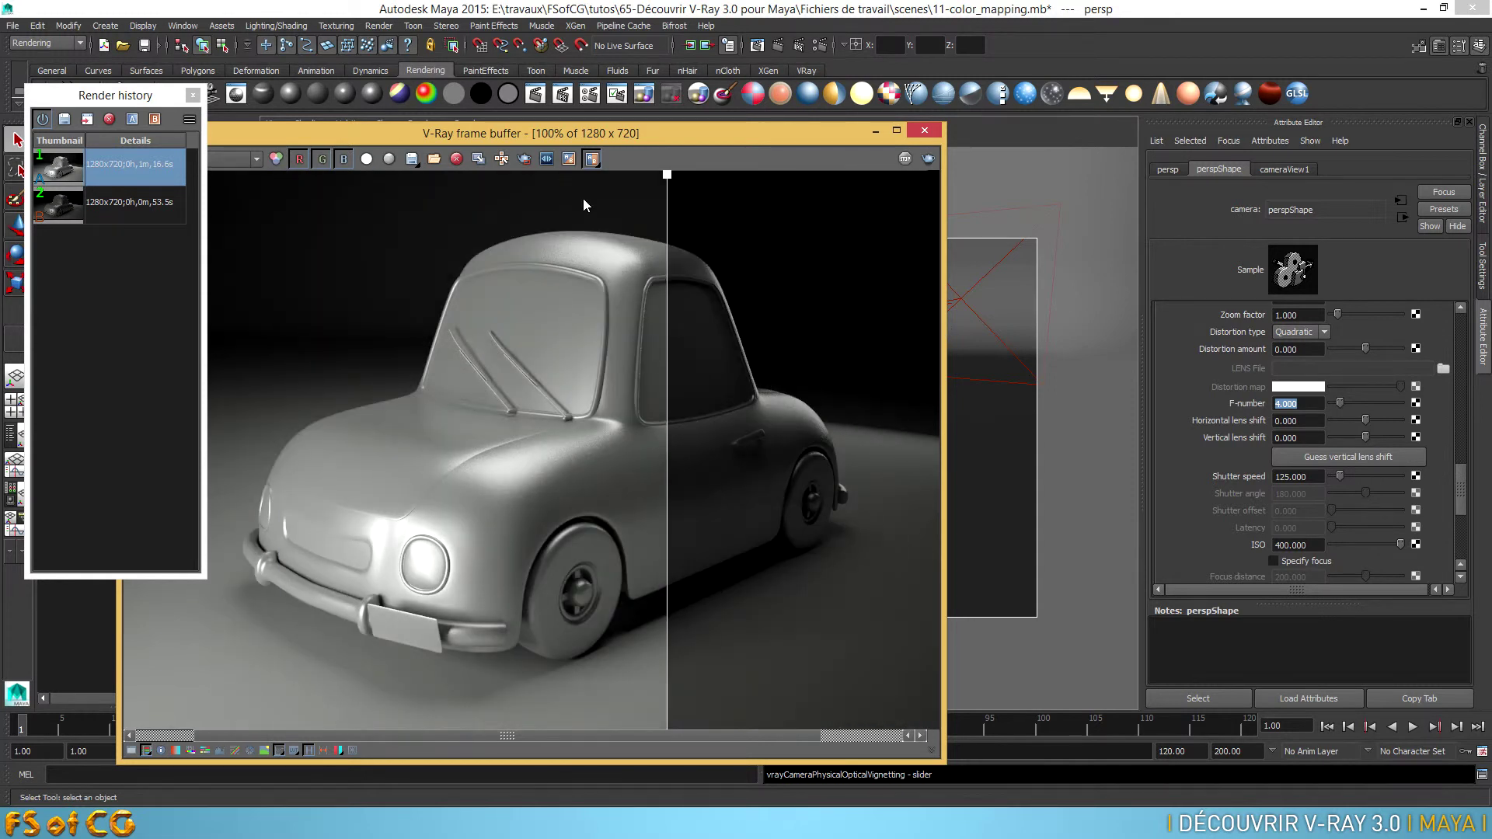
click(591, 160)
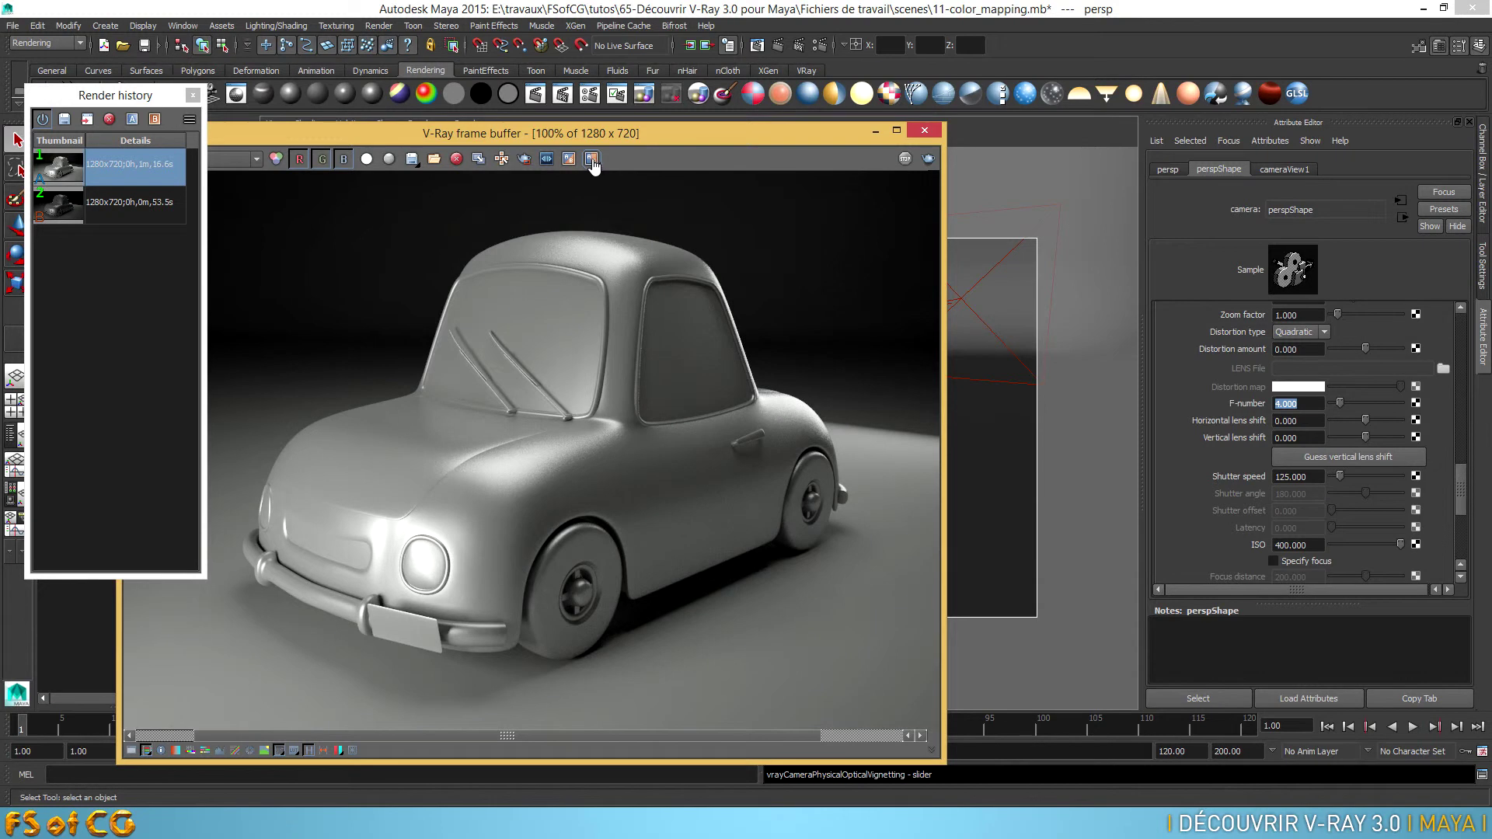
Step: Set the GI primary bounces multiplier to 2 in the render settings and close them
click(1303, 401)
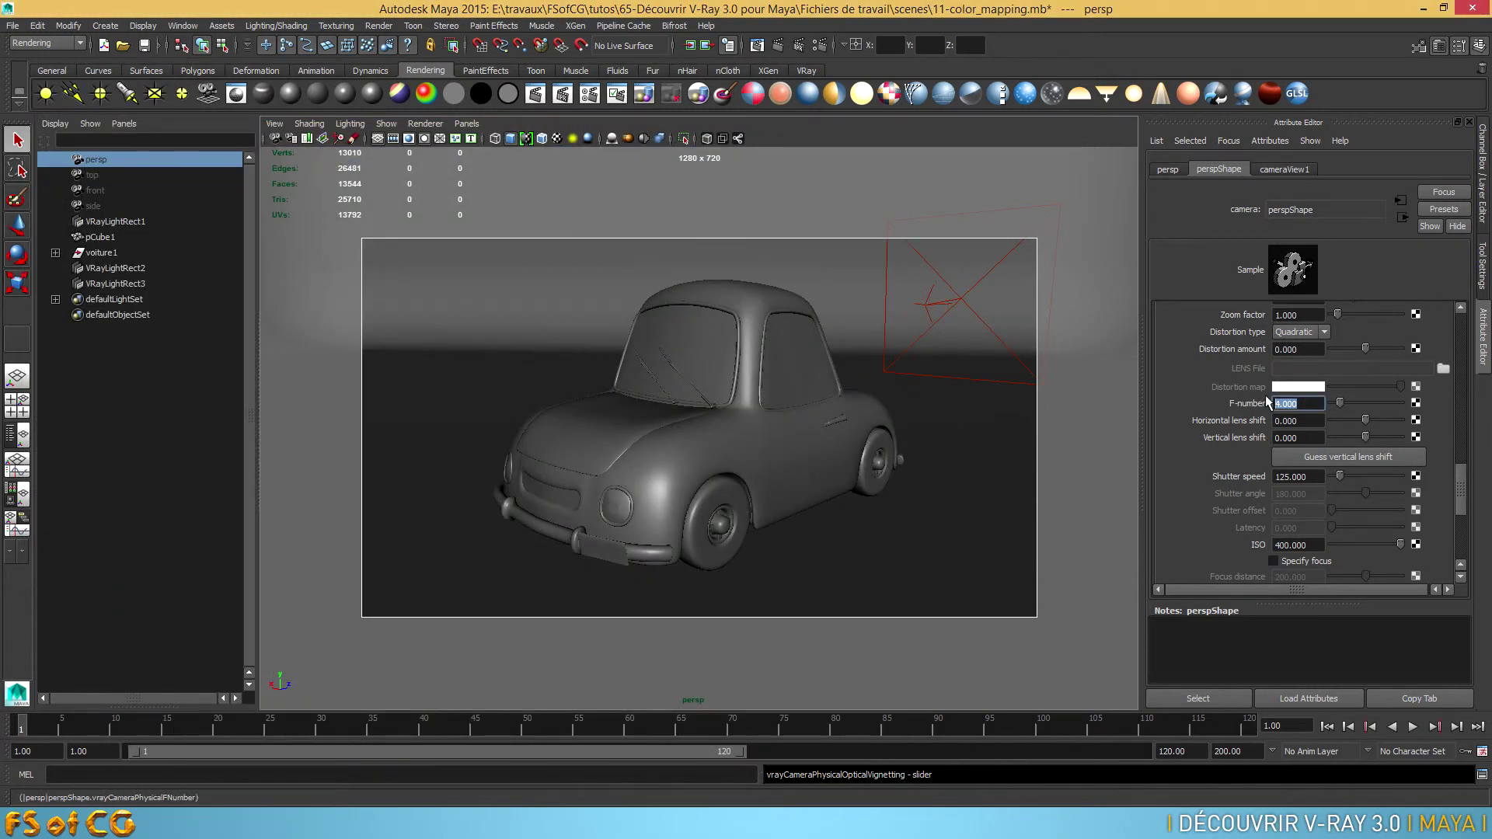
click(821, 45)
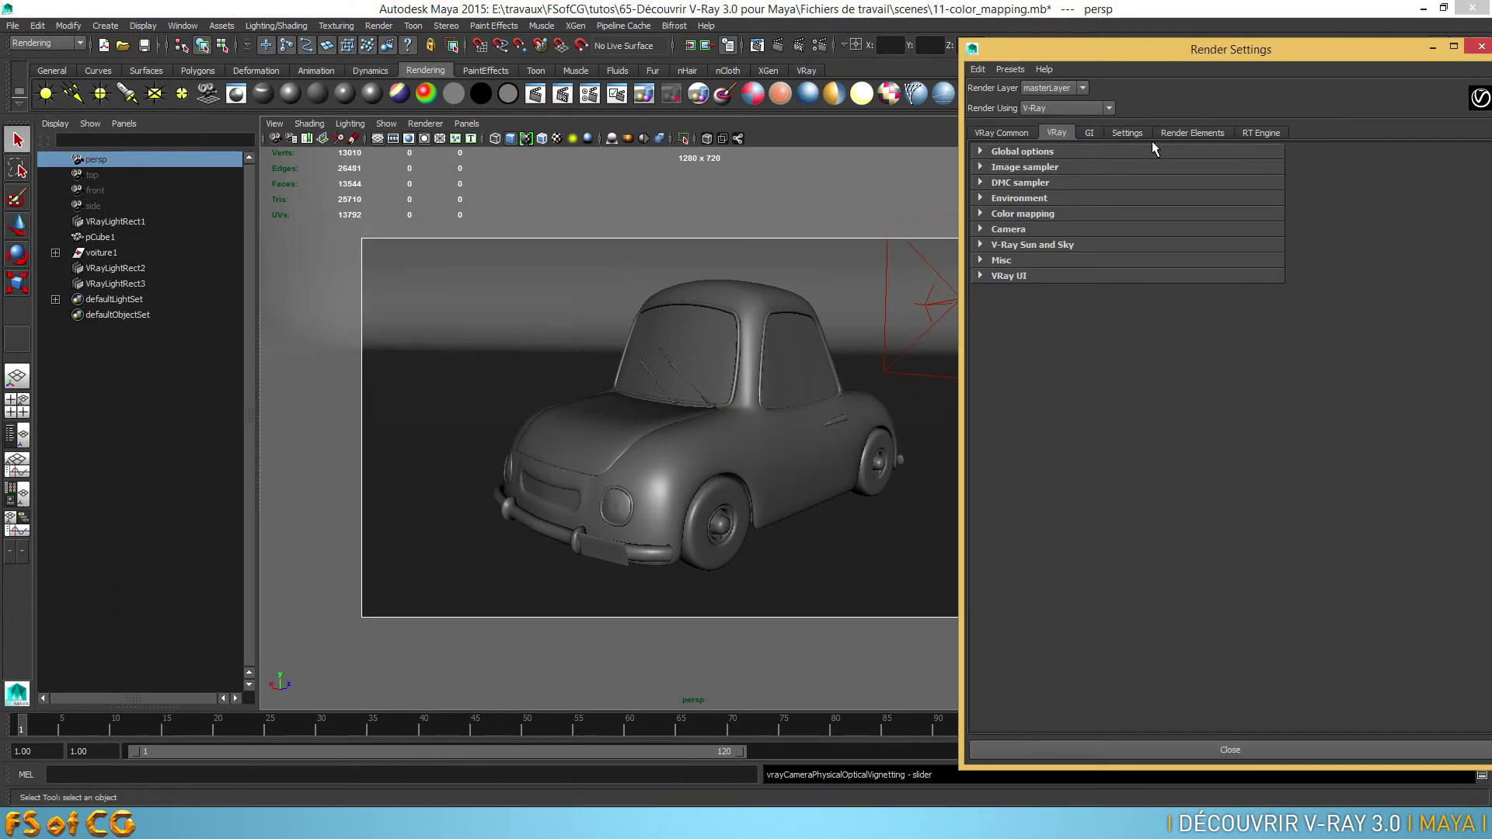
drag(1176, 49, 1064, 42)
click(979, 127)
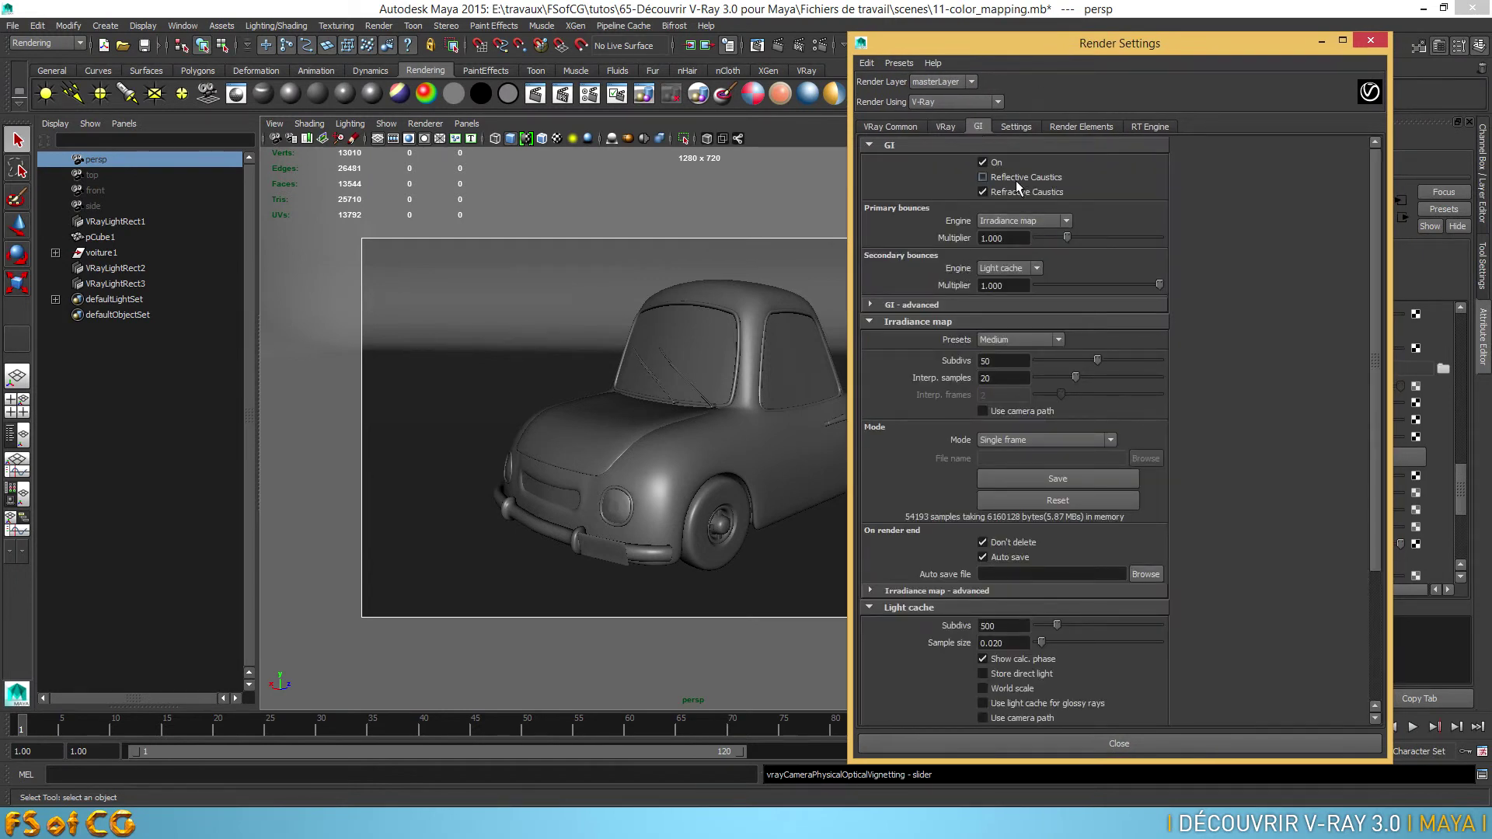
click(1003, 238)
click(1011, 238)
drag(1010, 285, 975, 285)
click(989, 240)
text(2)
key(Return)
click(1371, 41)
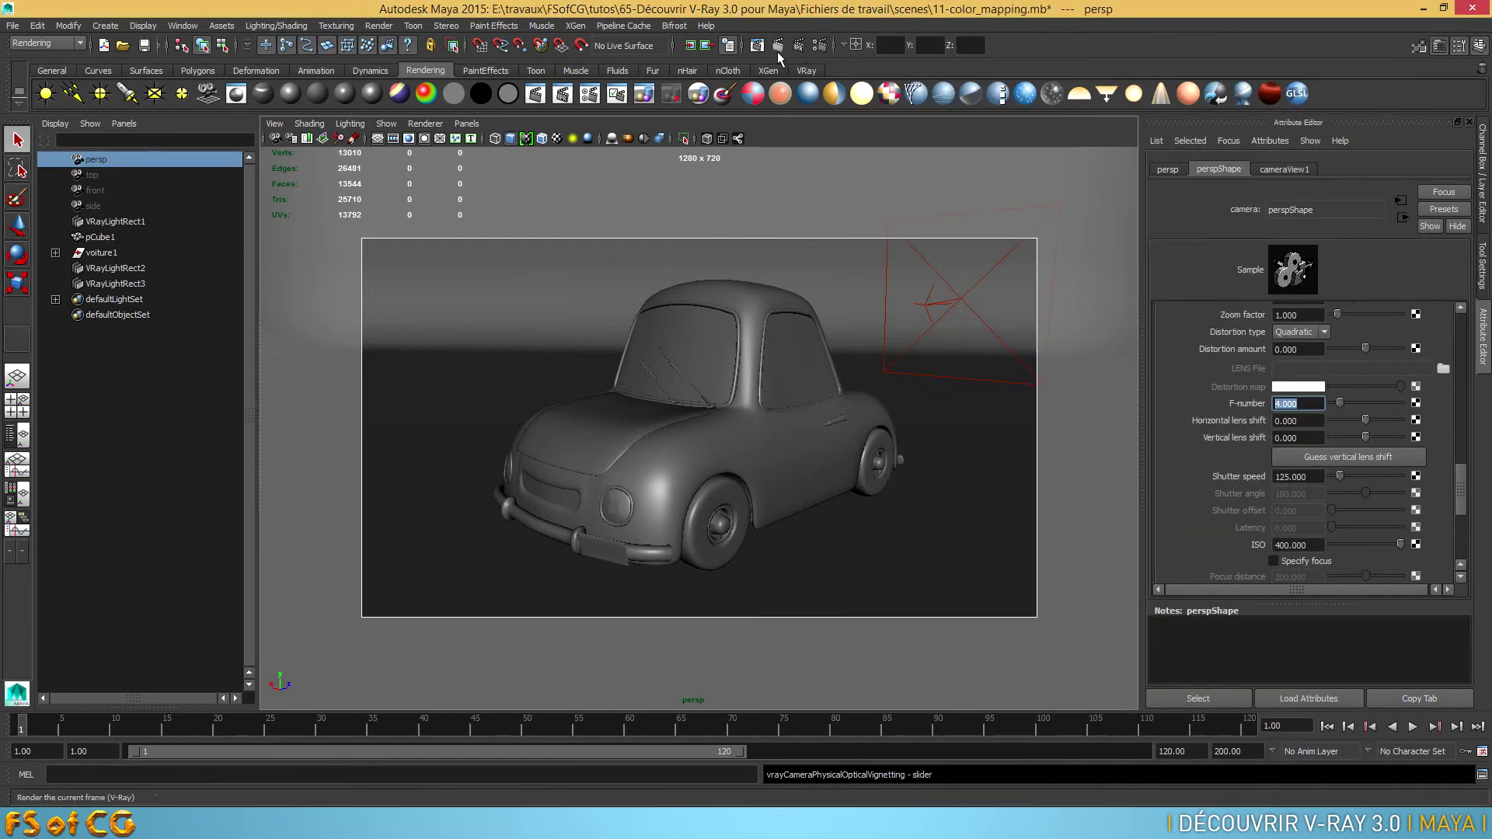
Step: Reopen the V-Ray frame buffer, arrange it beside the render history, and render the frame again
click(756, 45)
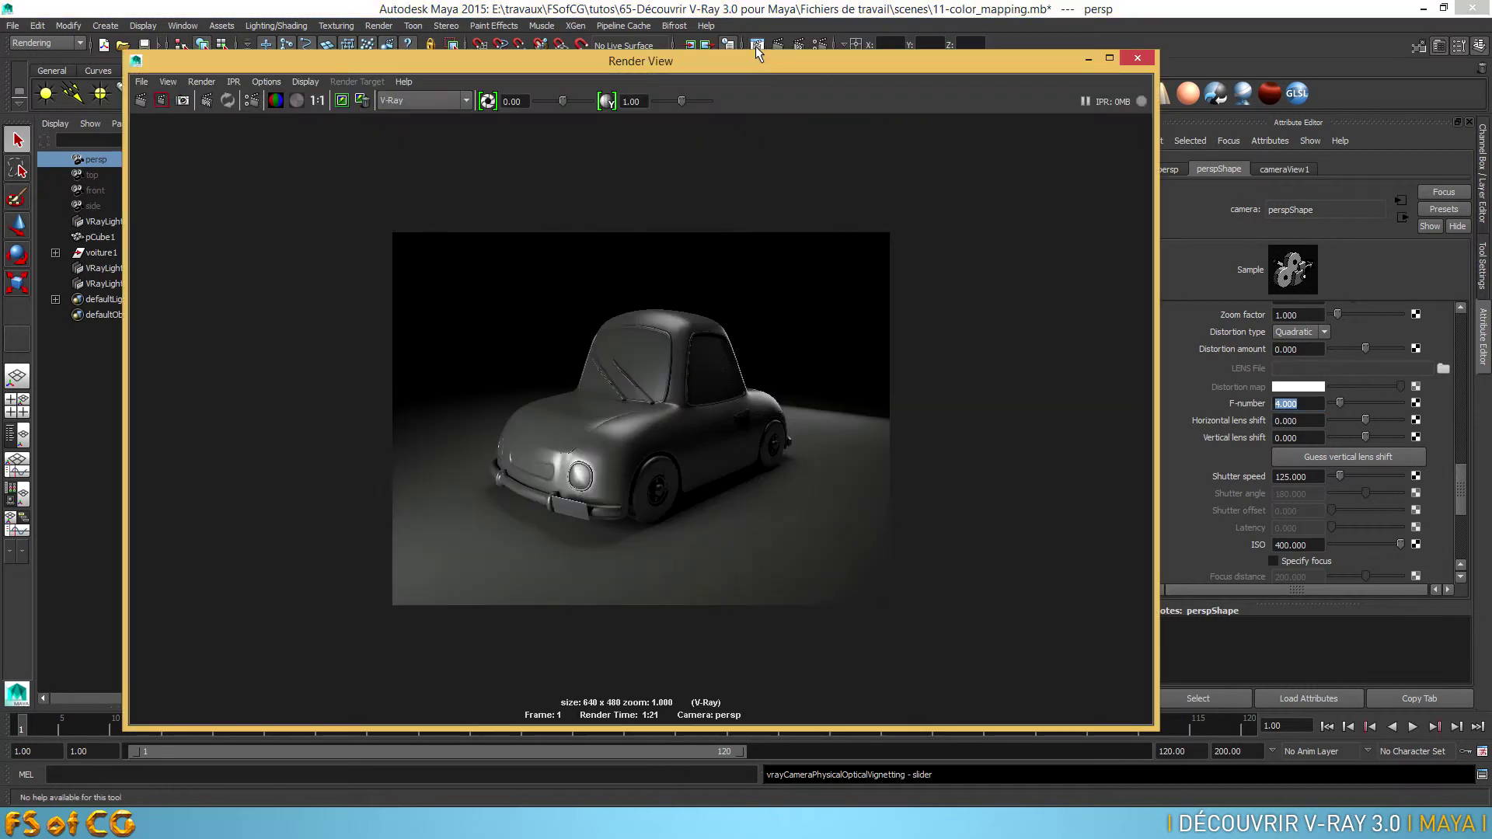
click(1150, 57)
click(806, 70)
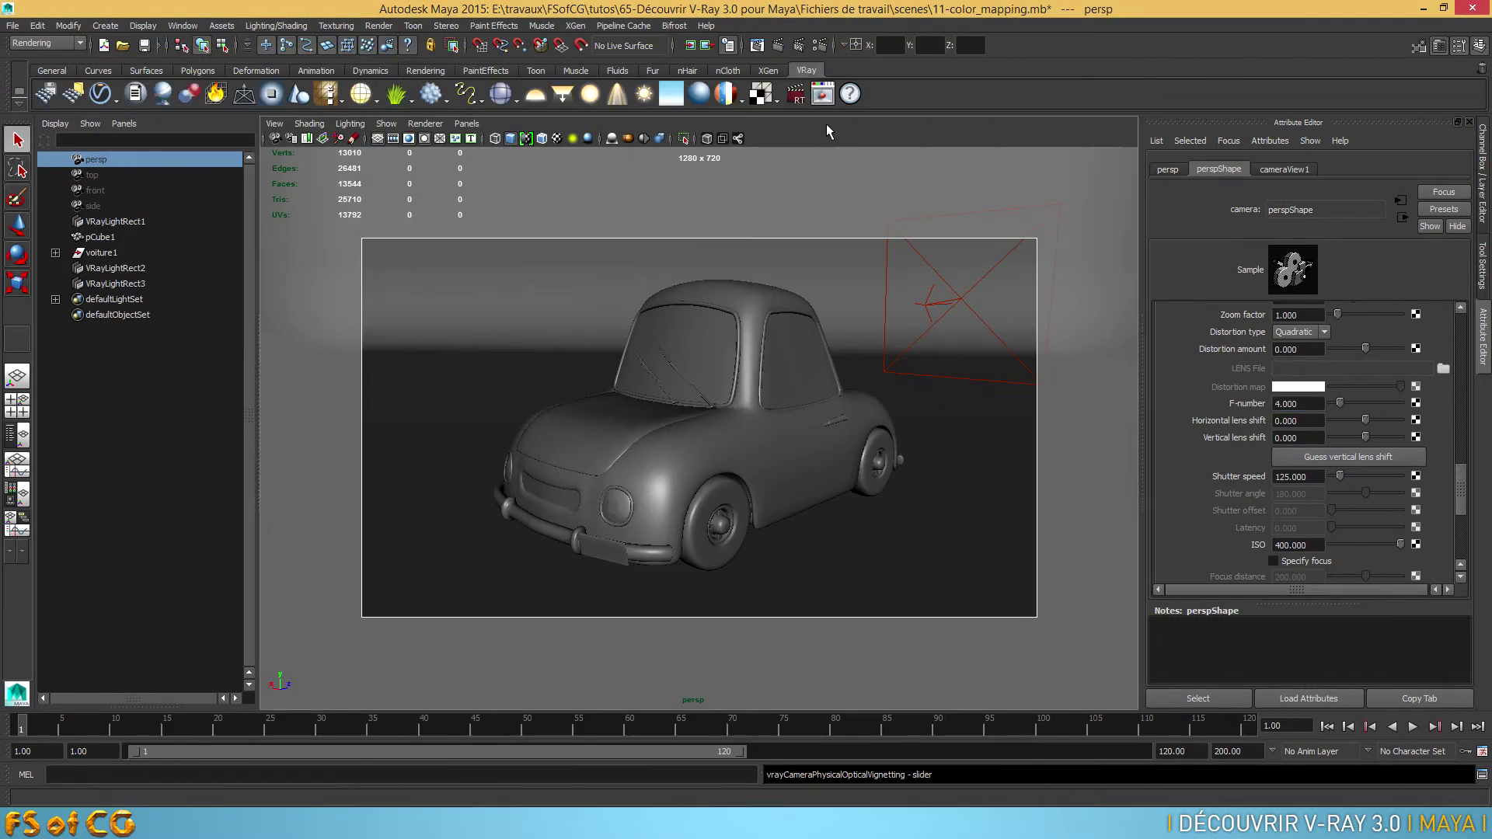
click(822, 94)
drag(454, 90, 582, 89)
click(589, 706)
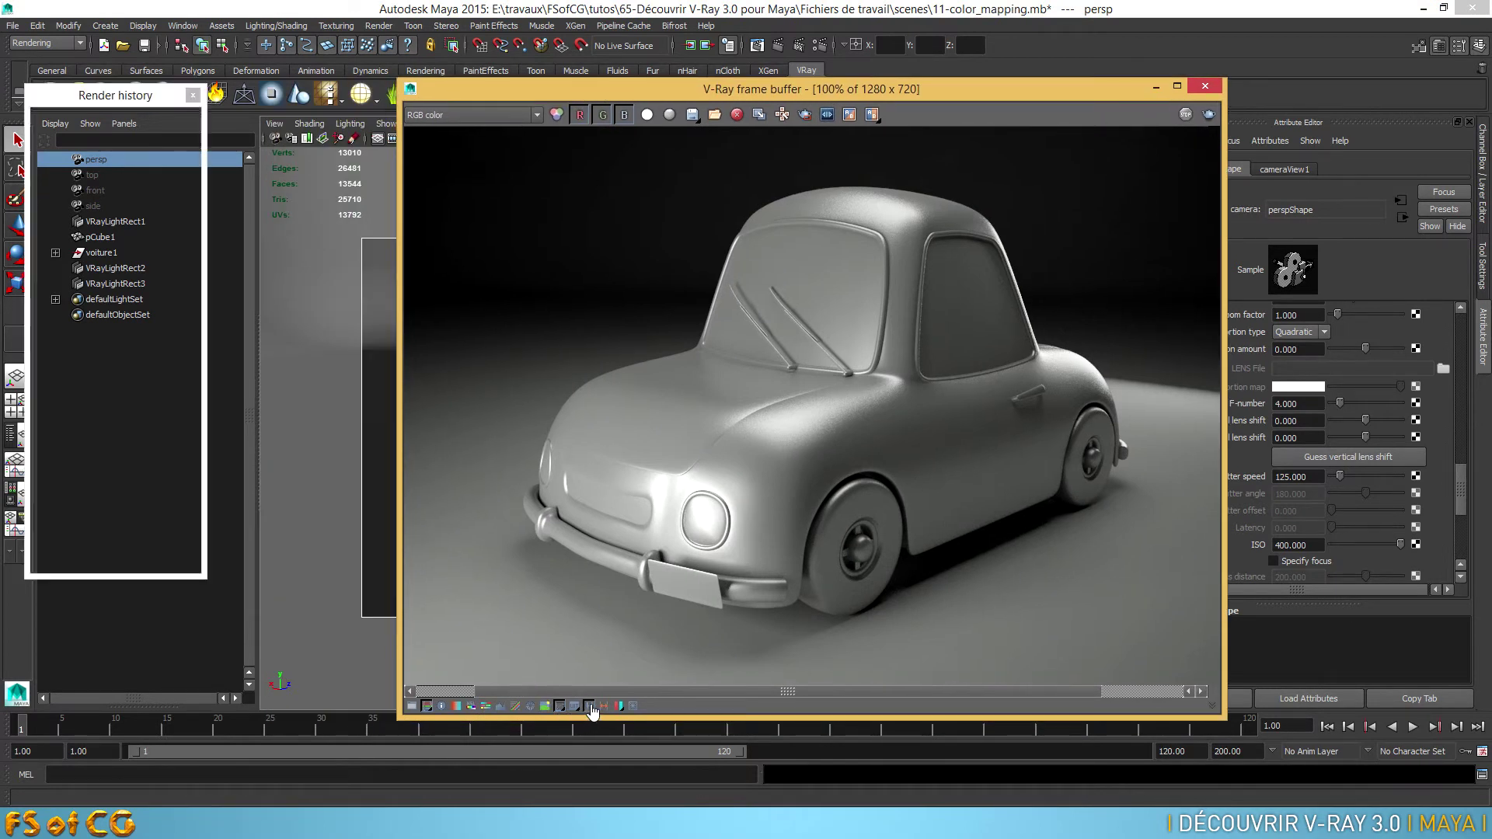
mouse_move(116, 91)
mouse_down()
mouse_move(292, 91)
mouse_move(121, 77)
mouse_up()
drag(610, 94, 480, 100)
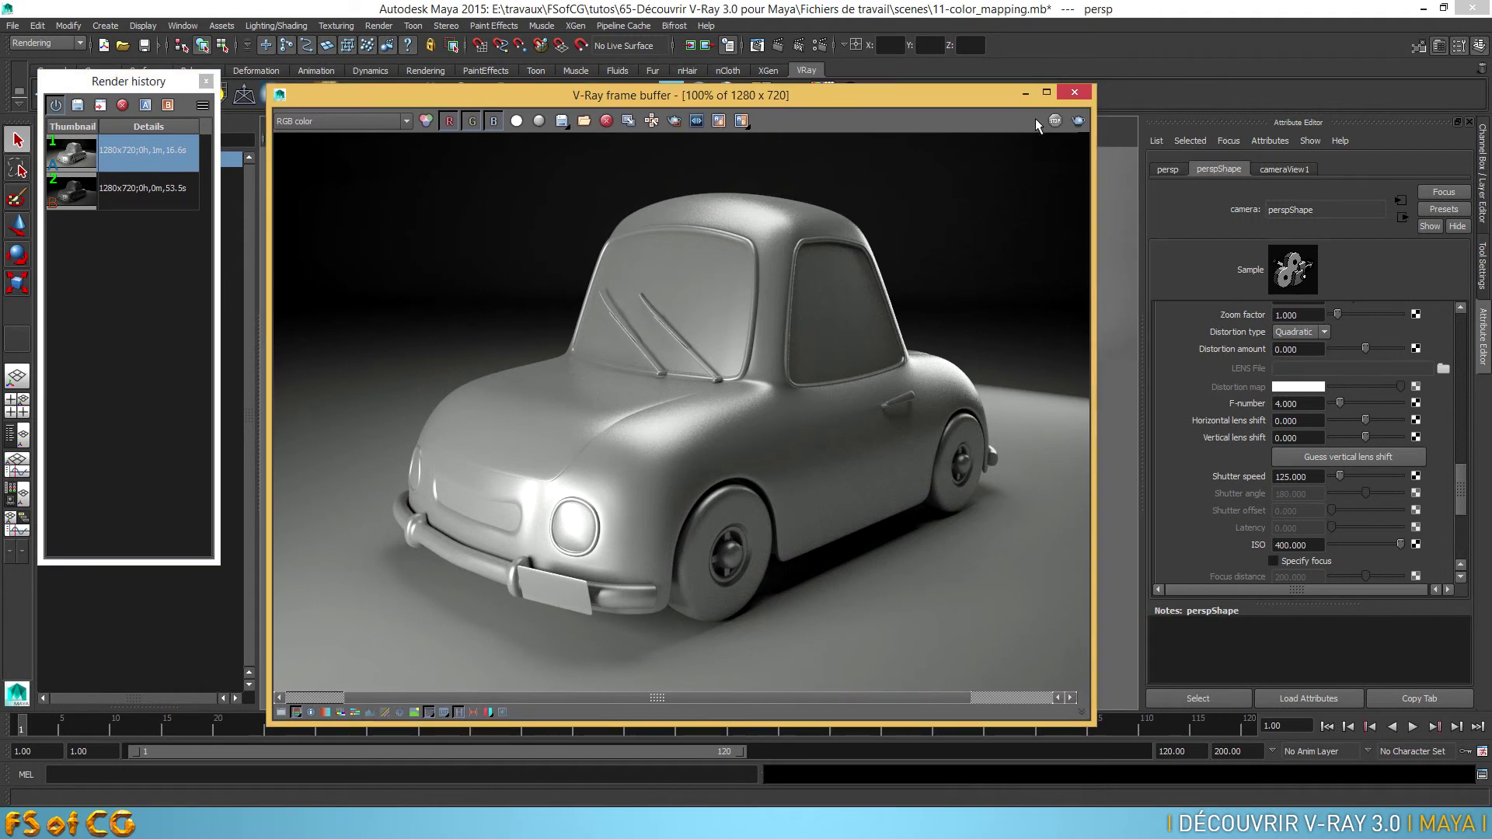
click(1079, 120)
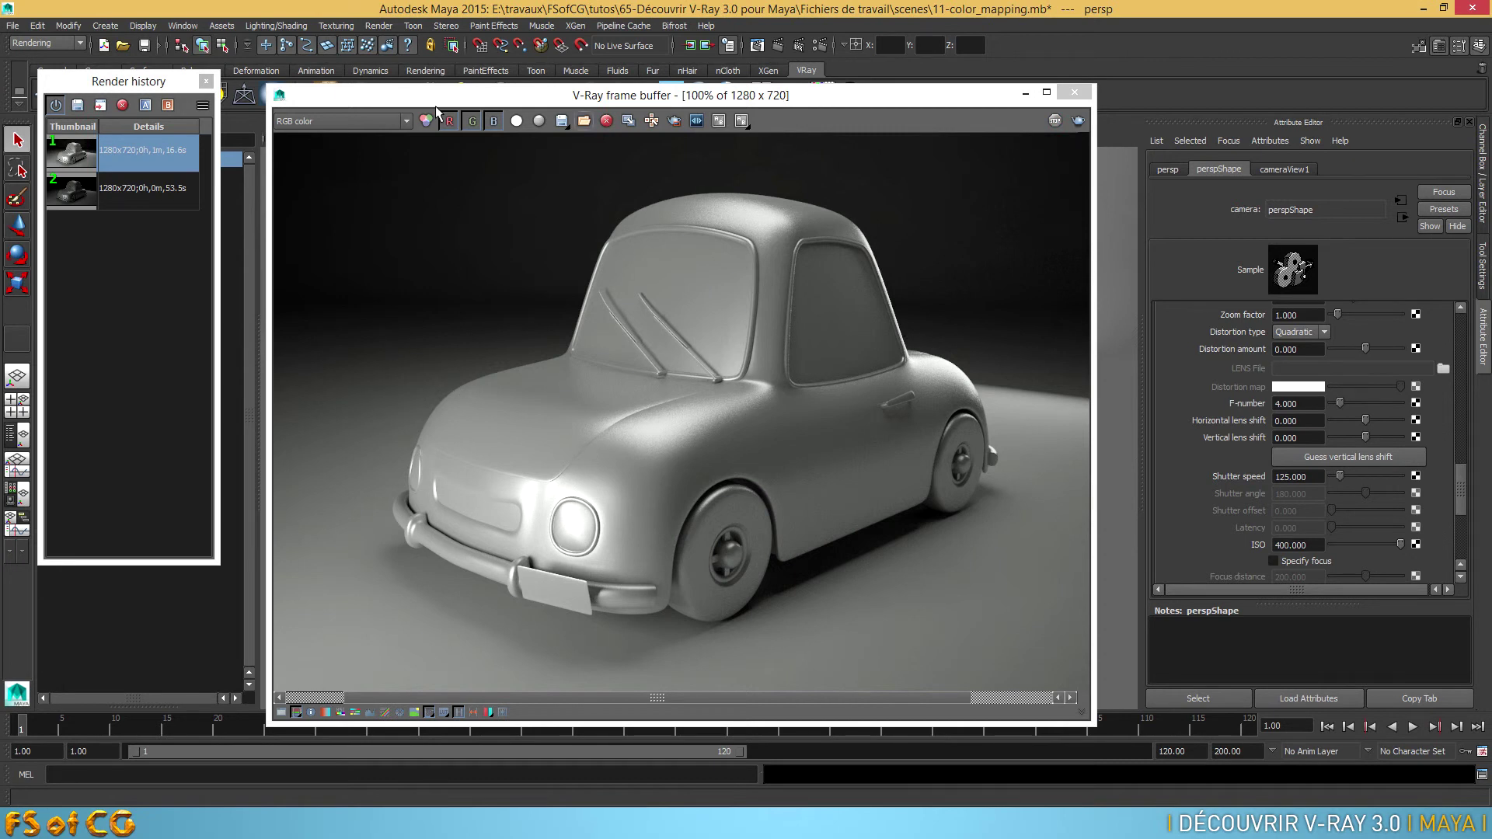
Step: Save the latest render to the history and compare it as image A with the previous render using the divider
click(77, 106)
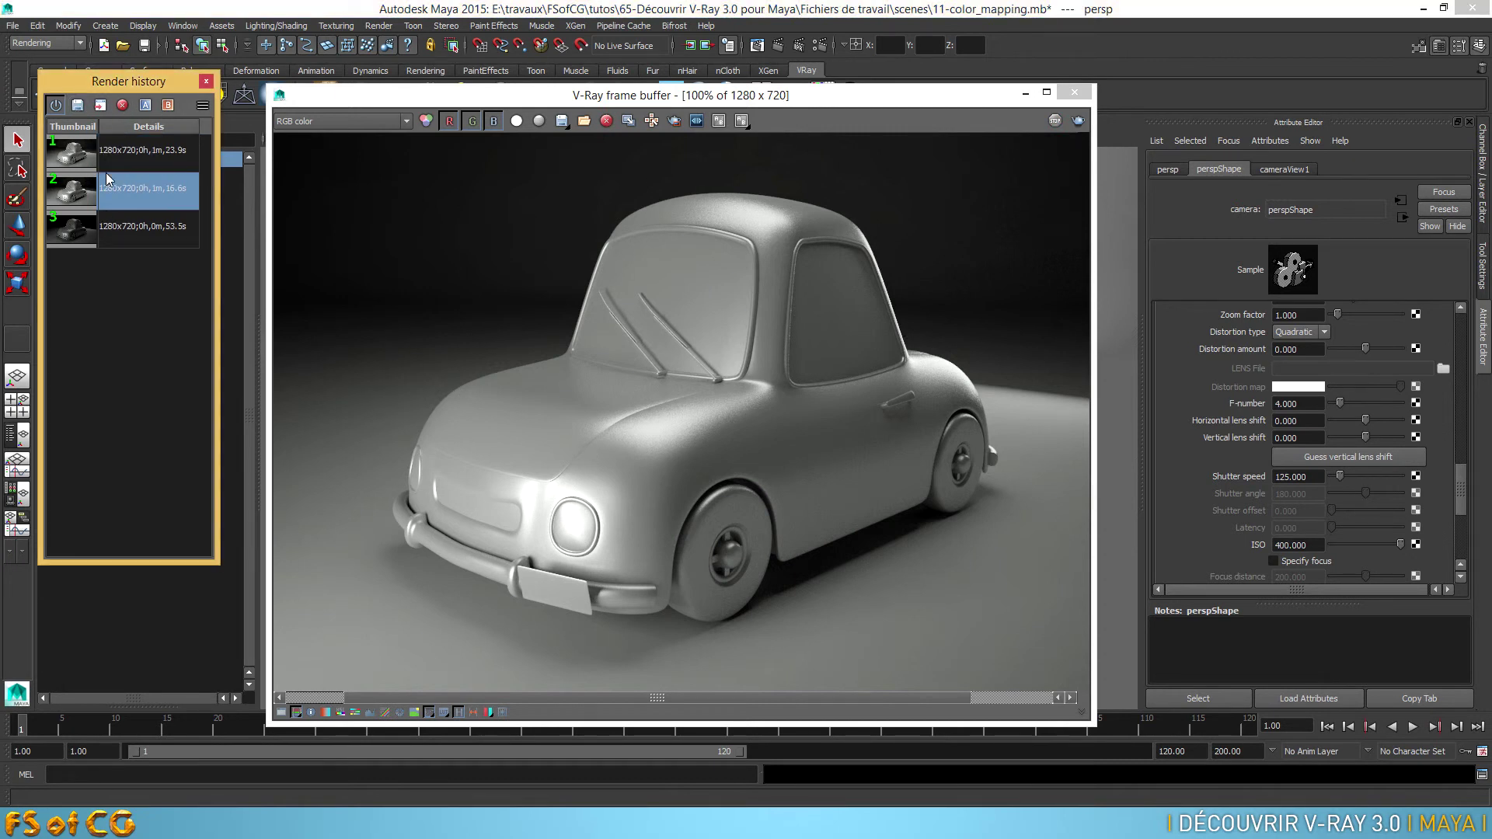
click(128, 148)
click(145, 104)
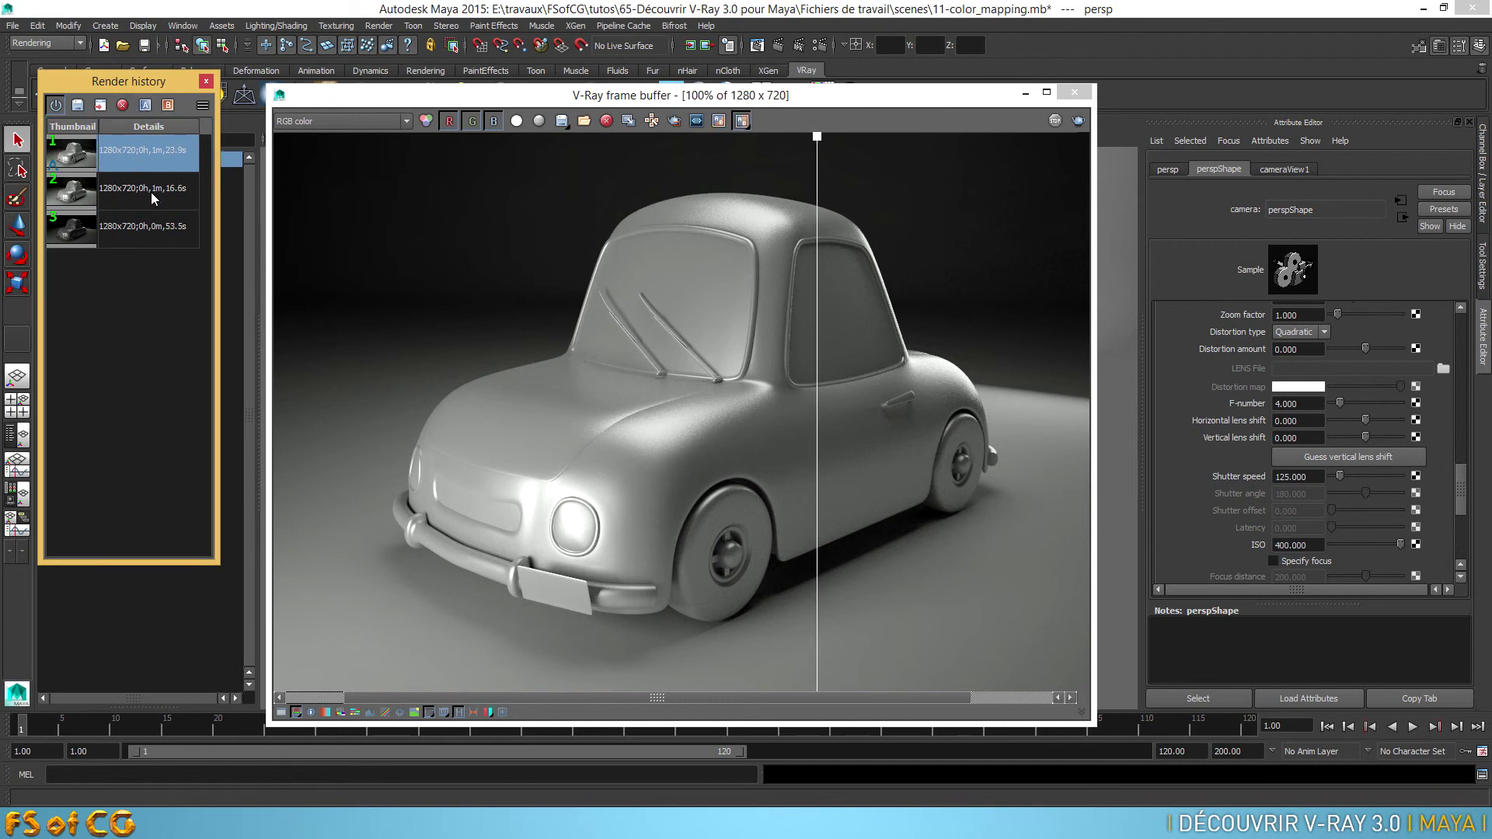
drag(817, 137, 1094, 263)
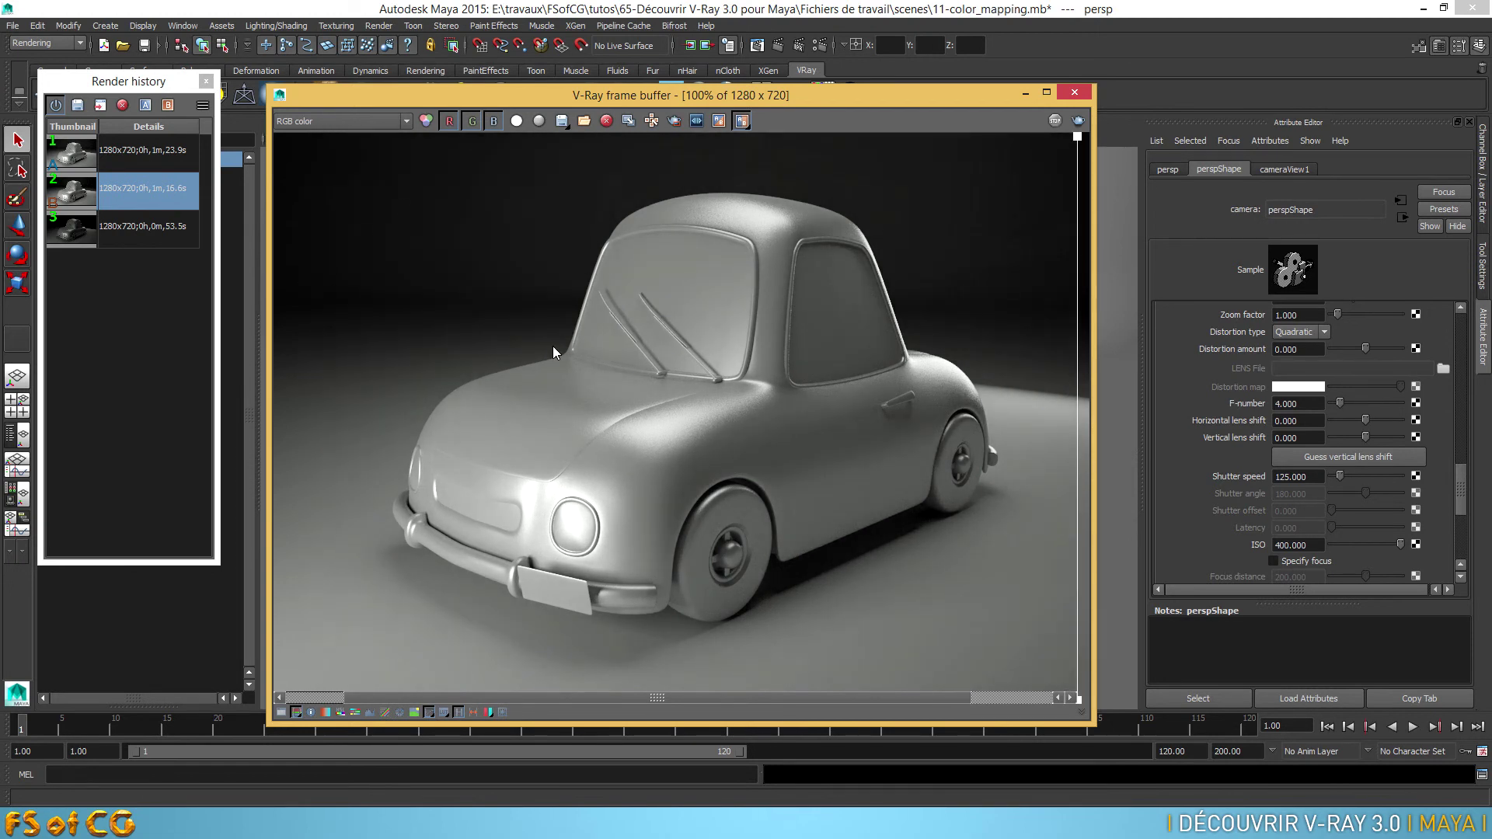